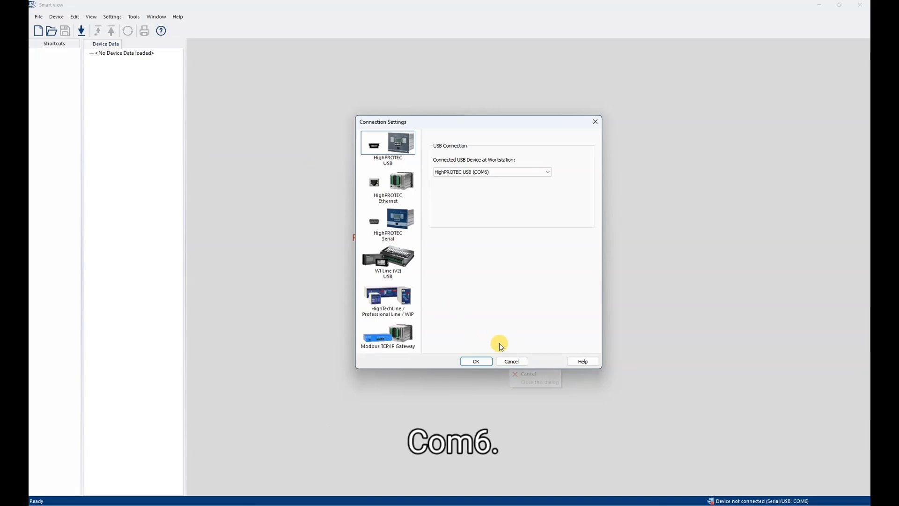
# - Cancel the connection settings after confirming HighPROTEC USB on COM6
pyautogui.click(513, 361)
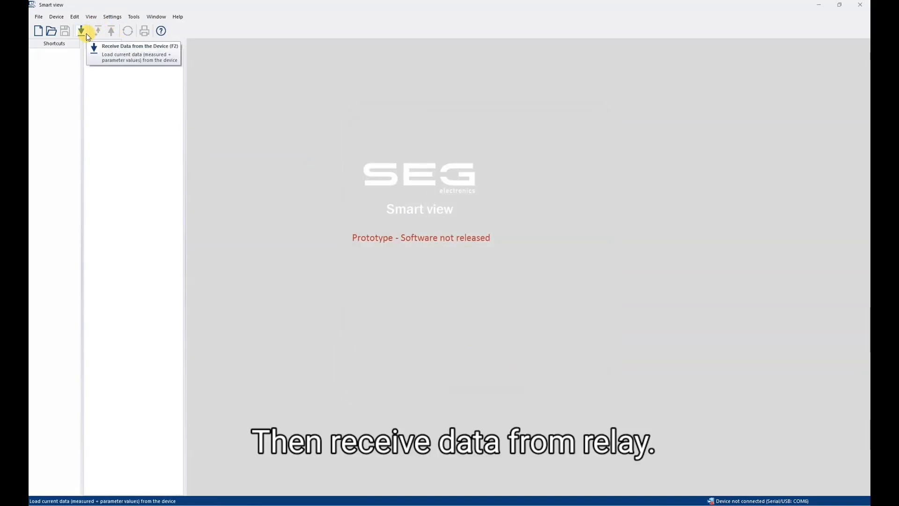
# - Receive all parameters from the connected MCDGV4 relay into Smart view
pyautogui.click(86, 33)
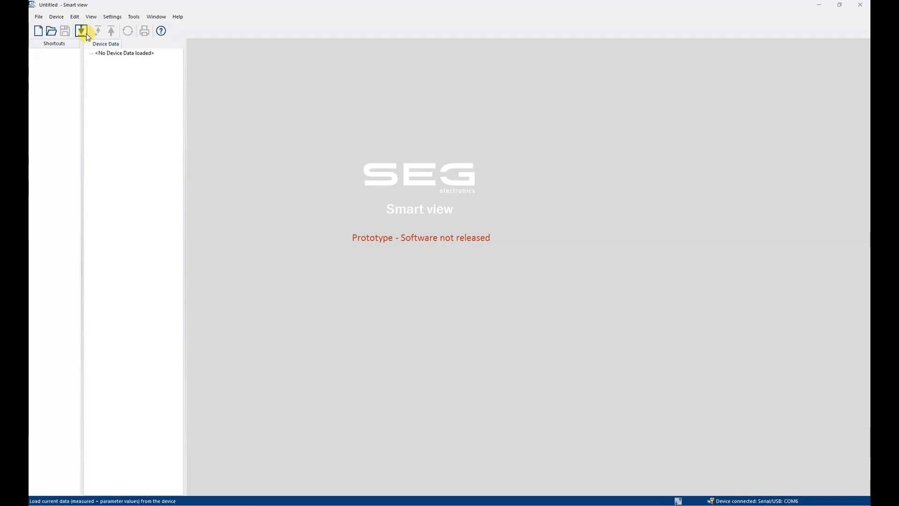
pyautogui.click(82, 31)
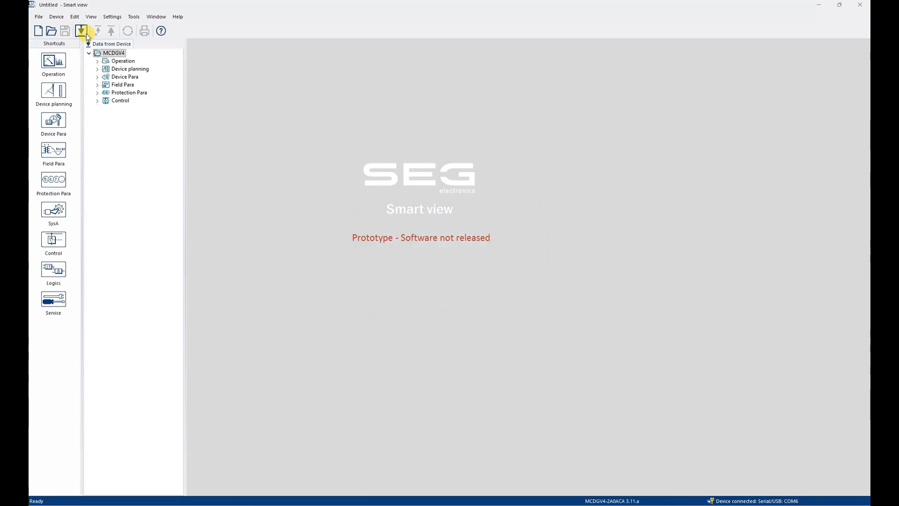
# - Open Device Para > Modbus > Config. Data Obj. and its SCADA Configuration Transfer dialog
pyautogui.click(98, 77)
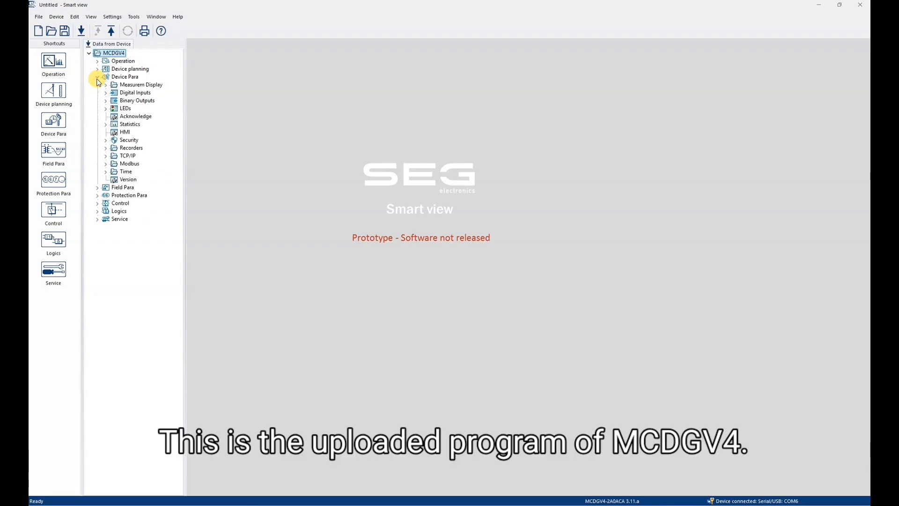
pyautogui.click(105, 164)
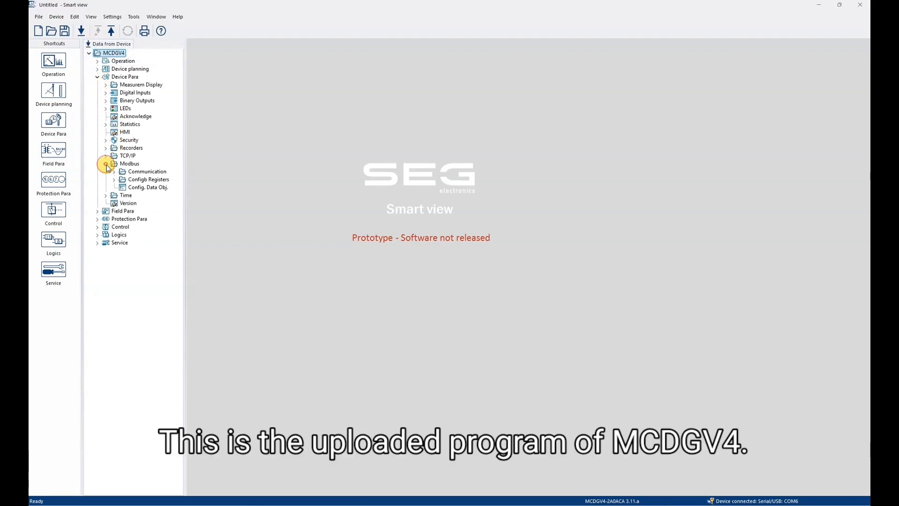
pyautogui.click(133, 188)
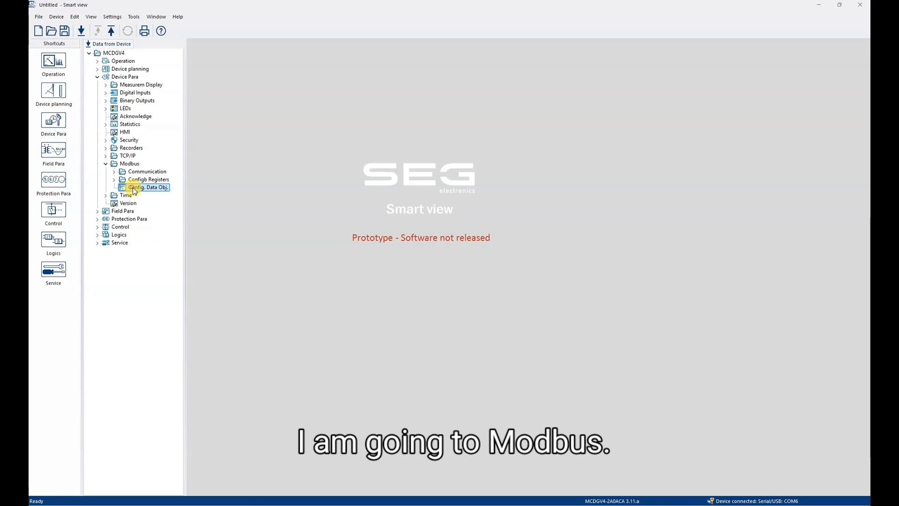
pyautogui.doubleClick(134, 189)
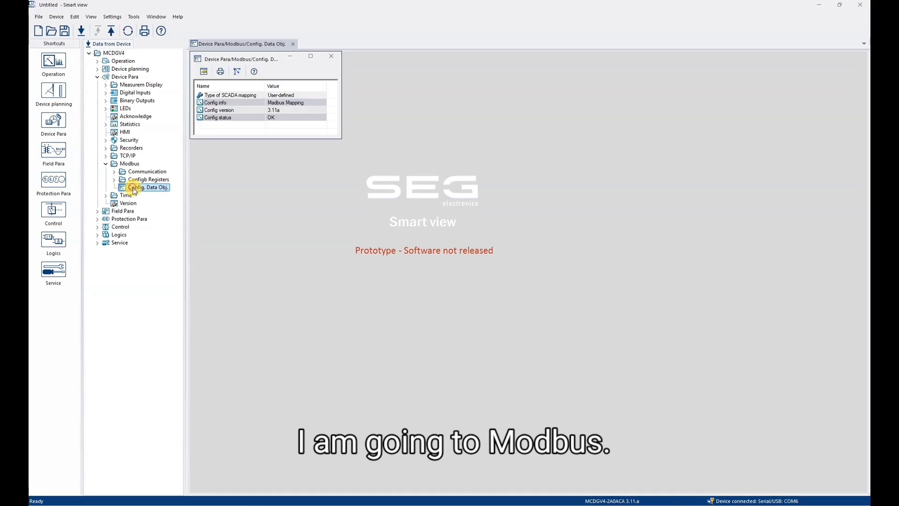
pyautogui.click(298, 109)
pyautogui.click(300, 103)
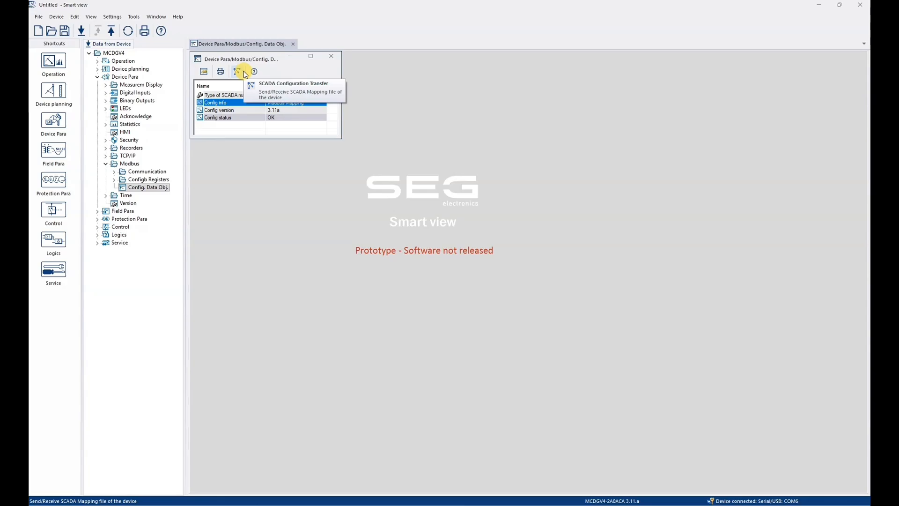
pyautogui.click(244, 73)
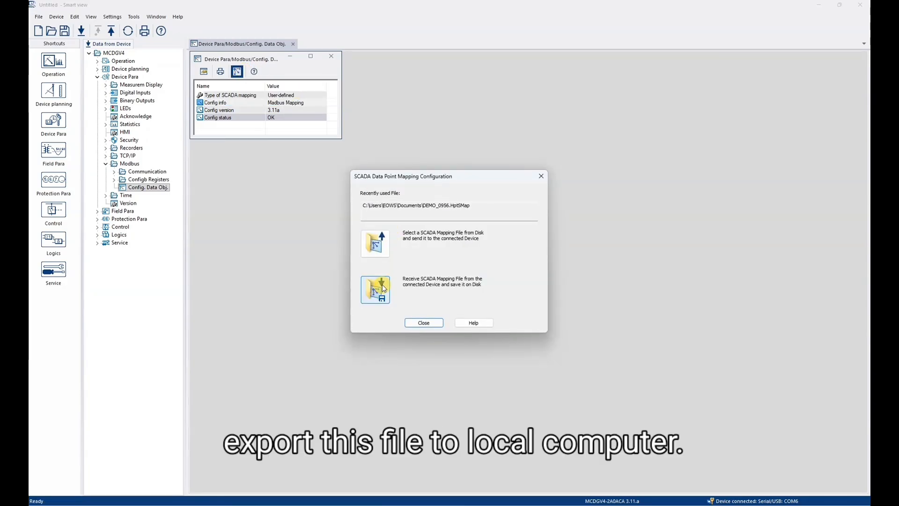
# - Receive the SCADA mapping file and save it as DEMO_0956.HptSMap in Pictures
pyautogui.click(383, 288)
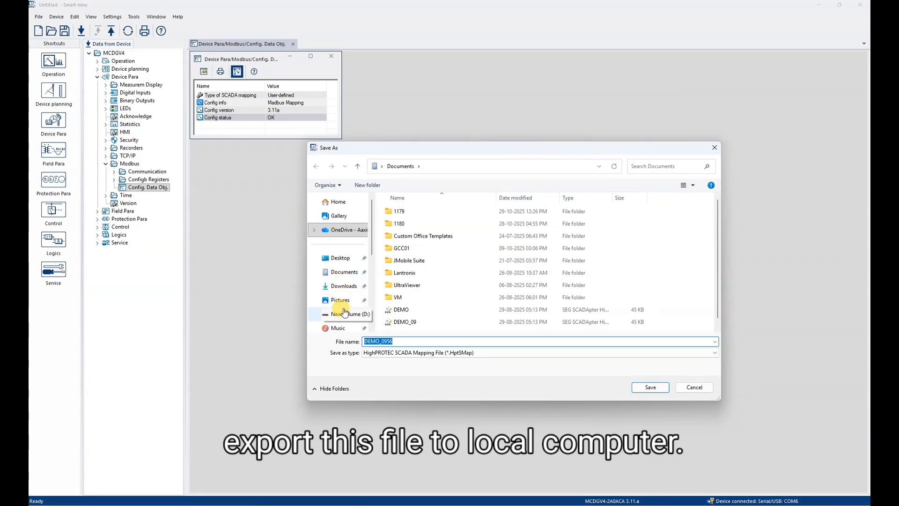
pyautogui.click(345, 314)
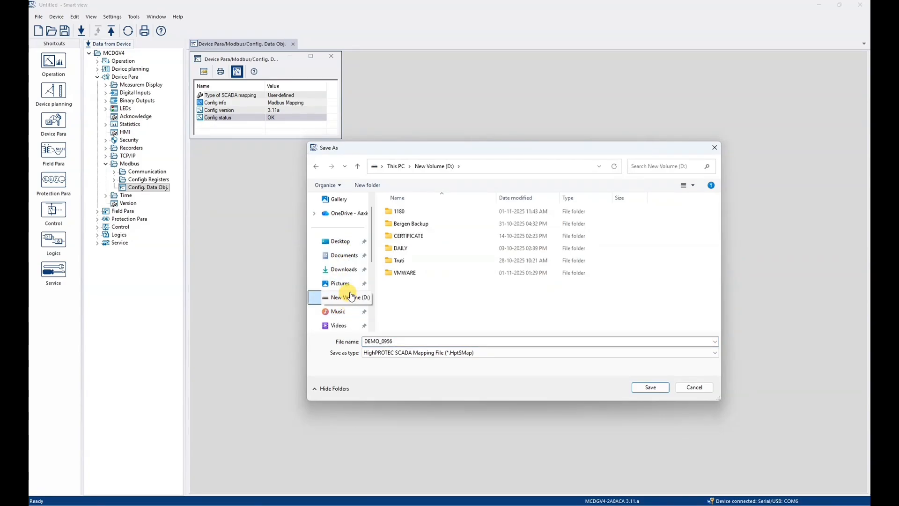
pyautogui.click(340, 285)
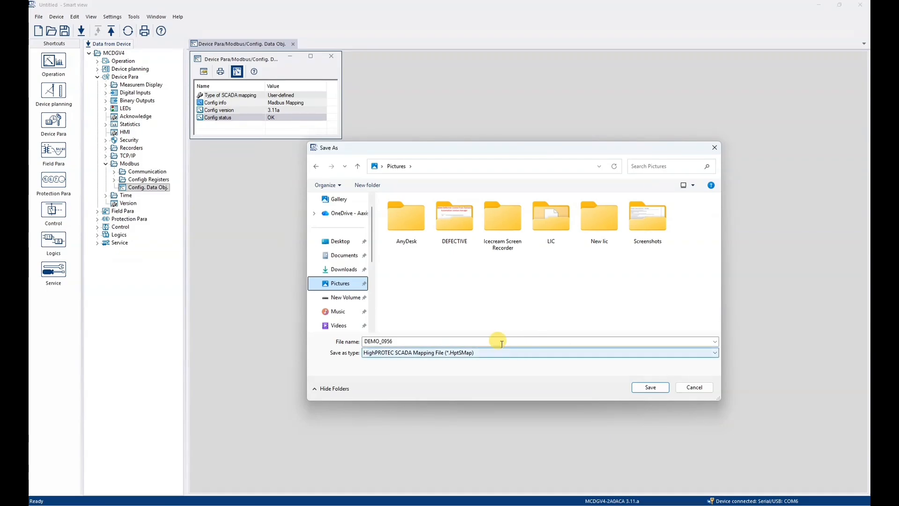
pyautogui.doubleClick(429, 341)
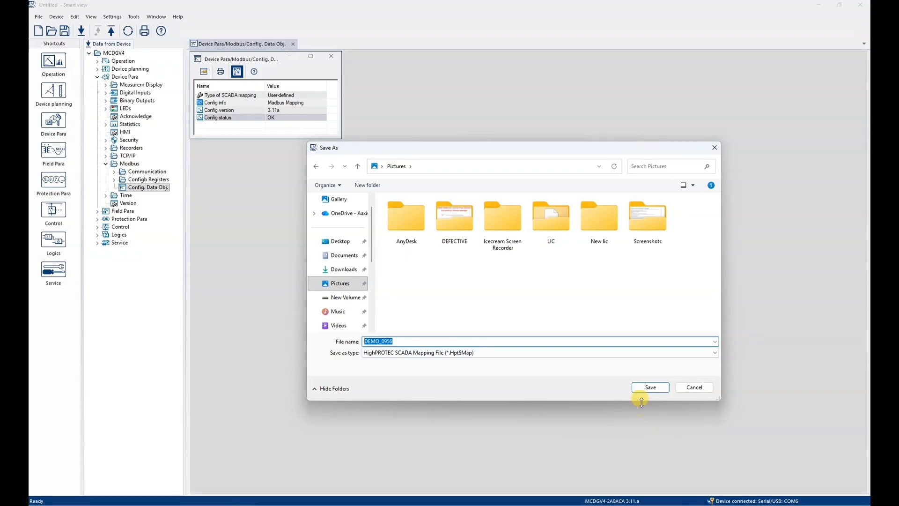
pyautogui.click(651, 388)
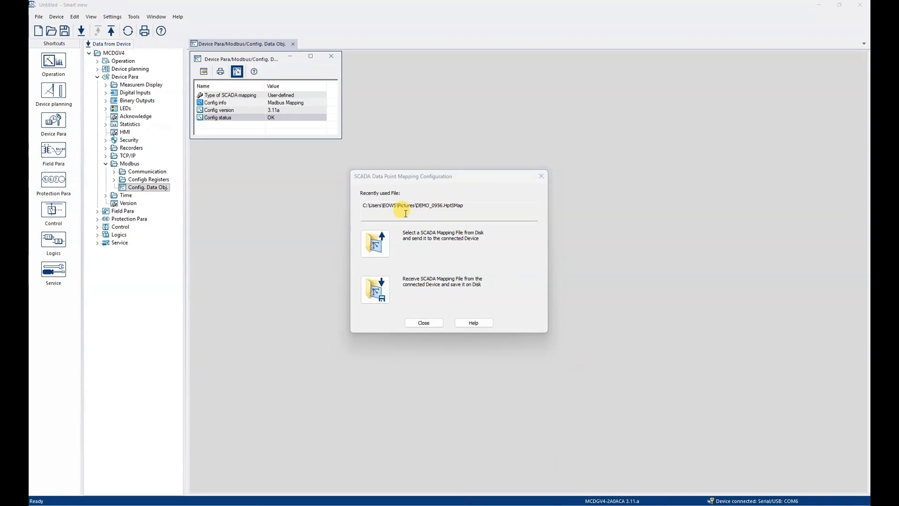
# - Verify in File Explorer that DEMO_0956 is in Pictures, then return to Smart view
pyautogui.moveTo(418, 205); pyautogui.dragTo(326, 191)
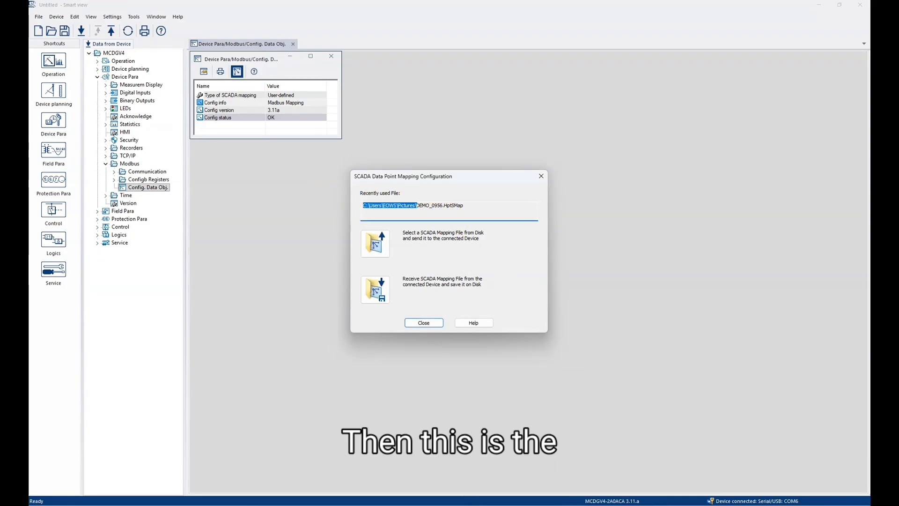
pyautogui.click(469, 505)
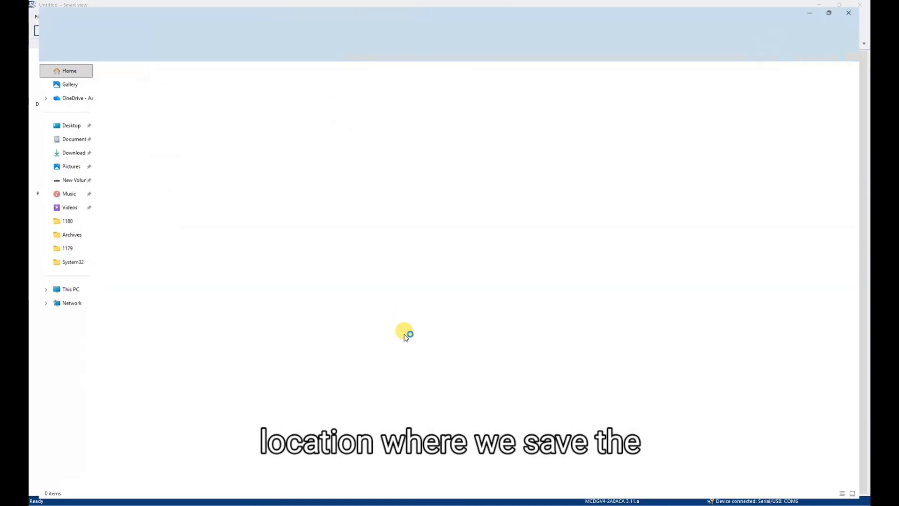
pyautogui.click(61, 190)
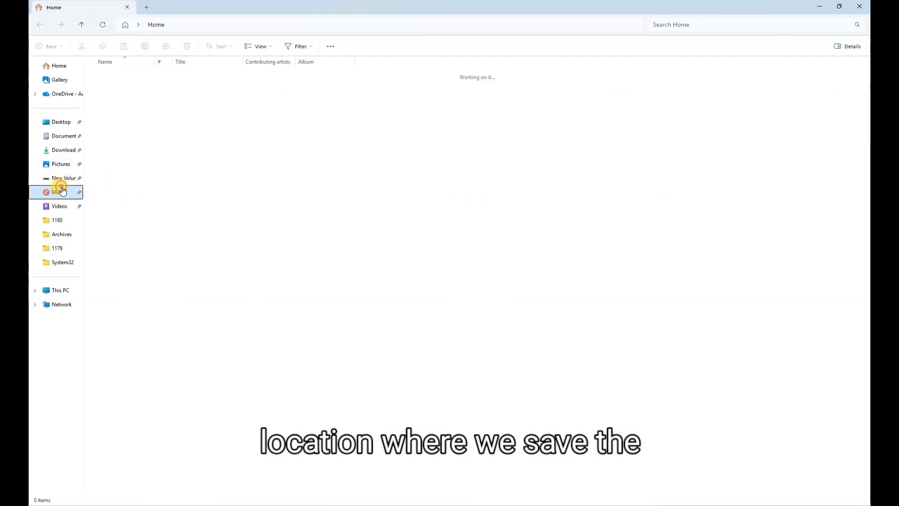
pyautogui.click(60, 164)
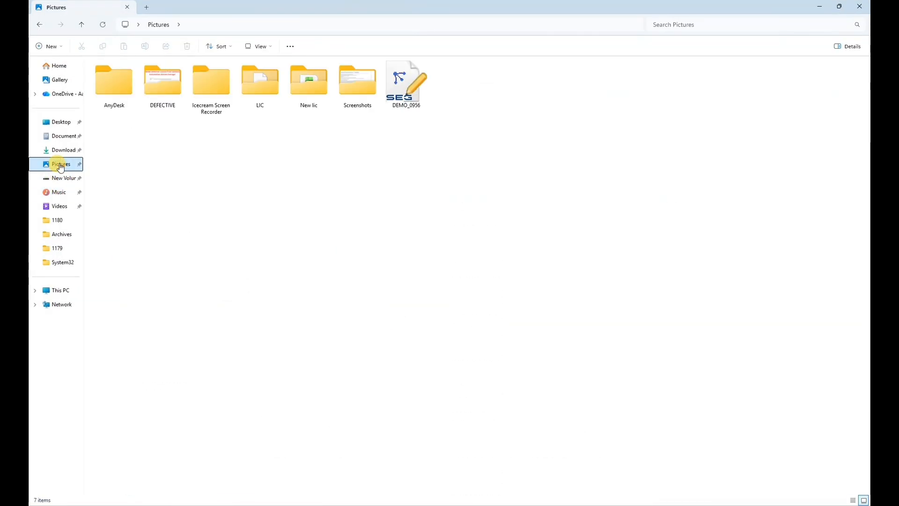
pyautogui.click(403, 97)
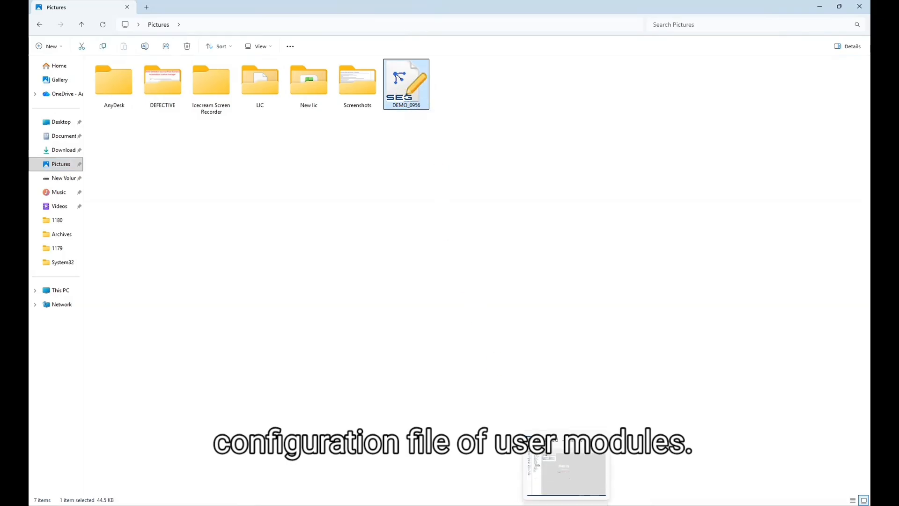
pyautogui.click(566, 505)
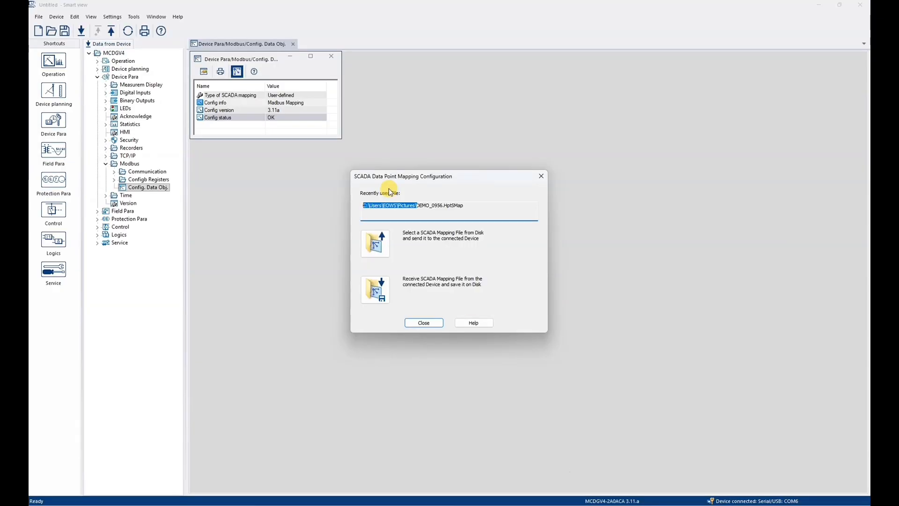
# - Close the SCADA and Config. Data Obj. windows, then close the MCDGV4 data without saving
pyautogui.click(436, 323)
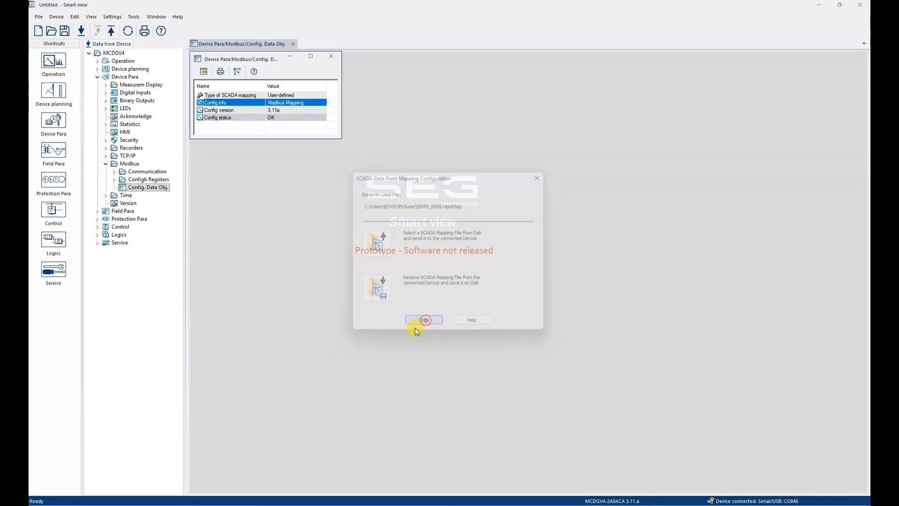
pyautogui.click(337, 58)
pyautogui.click(39, 16)
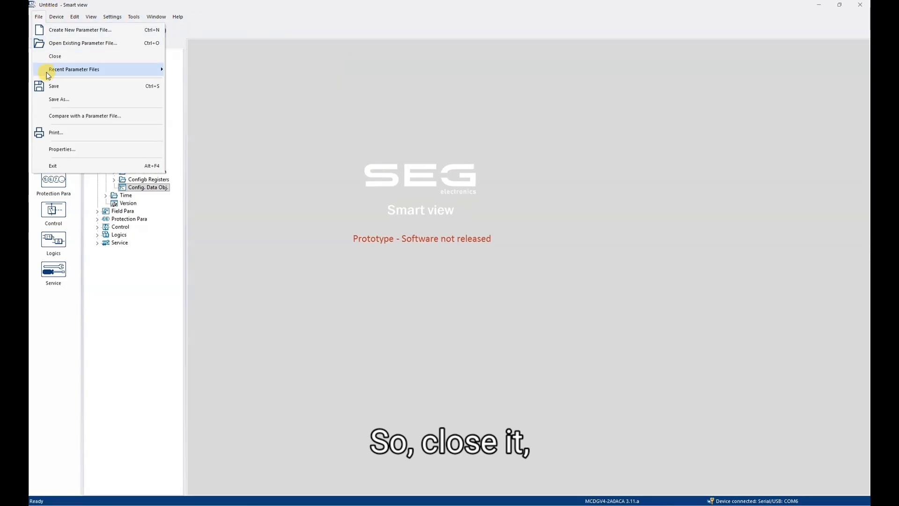
pyautogui.click(92, 54)
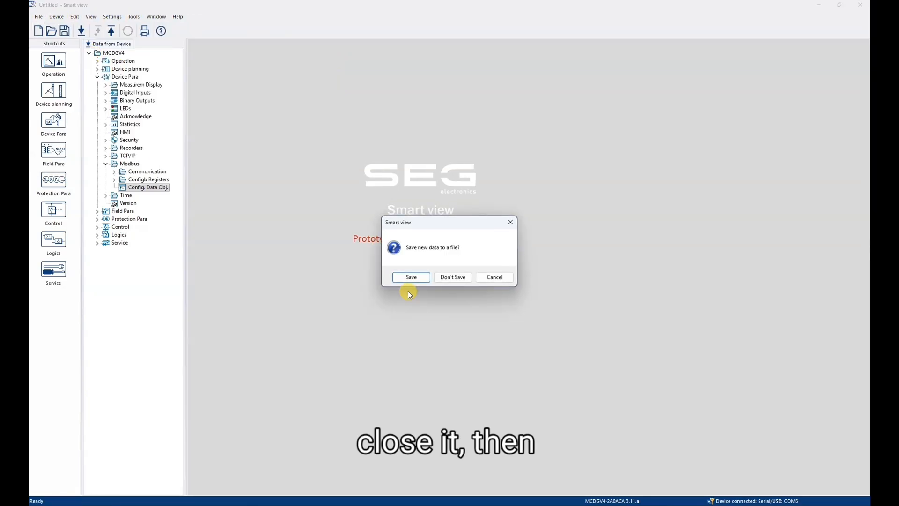
pyautogui.click(459, 277)
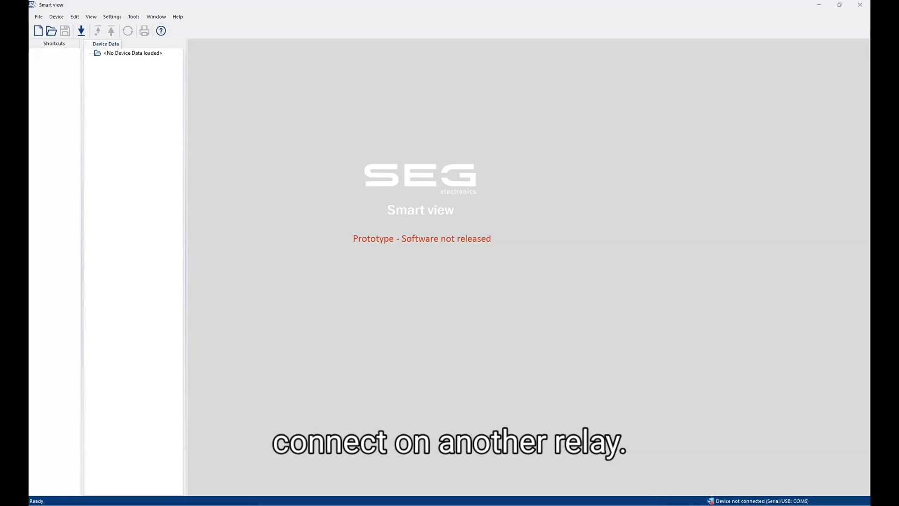
# - Confirm HighPROTEC USB (COM6) under Ports (COM & LPT) in Device Manager, then return
pyautogui.click(604, 504)
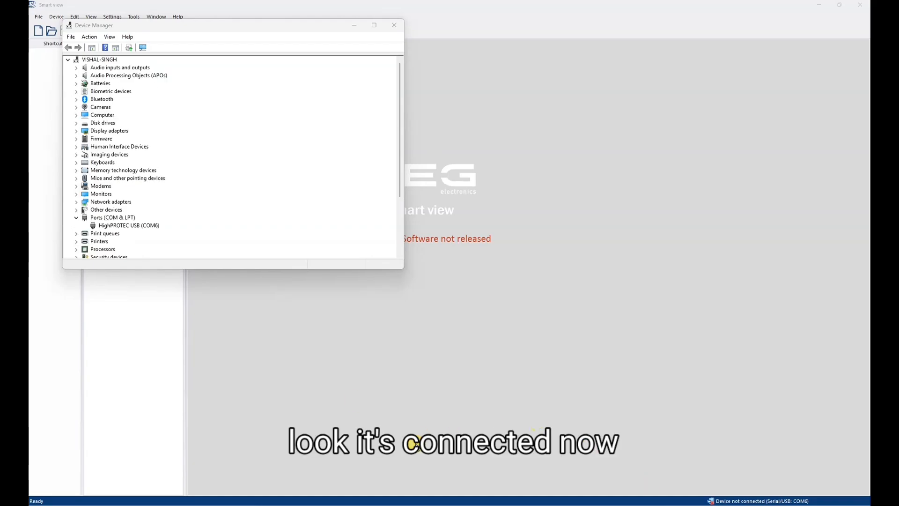
pyautogui.click(134, 220)
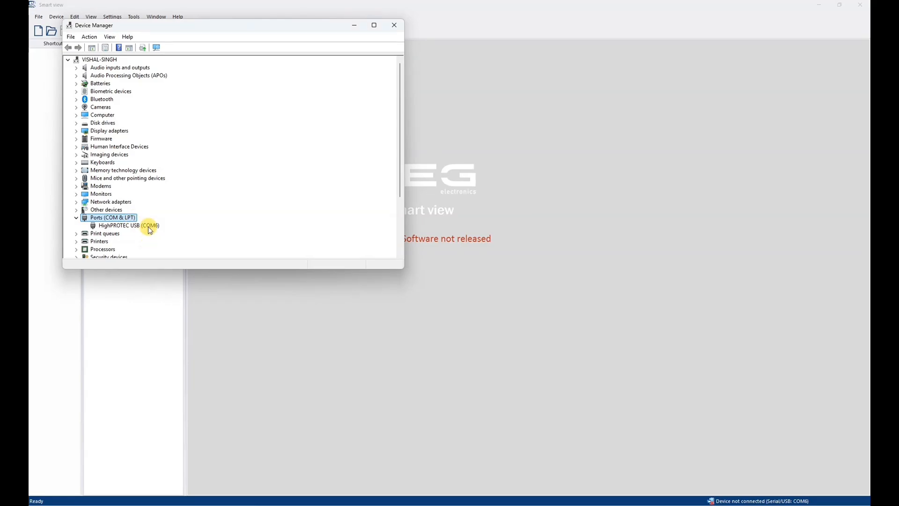
pyautogui.click(148, 226)
pyautogui.click(186, 318)
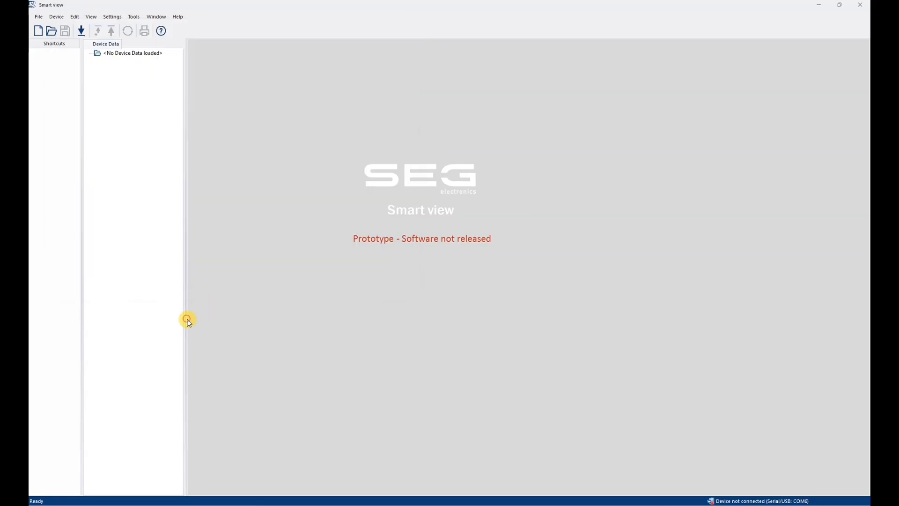
# - Receive all MCDGV4 parameters from the newly connected relay over COM6
pyautogui.click(83, 31)
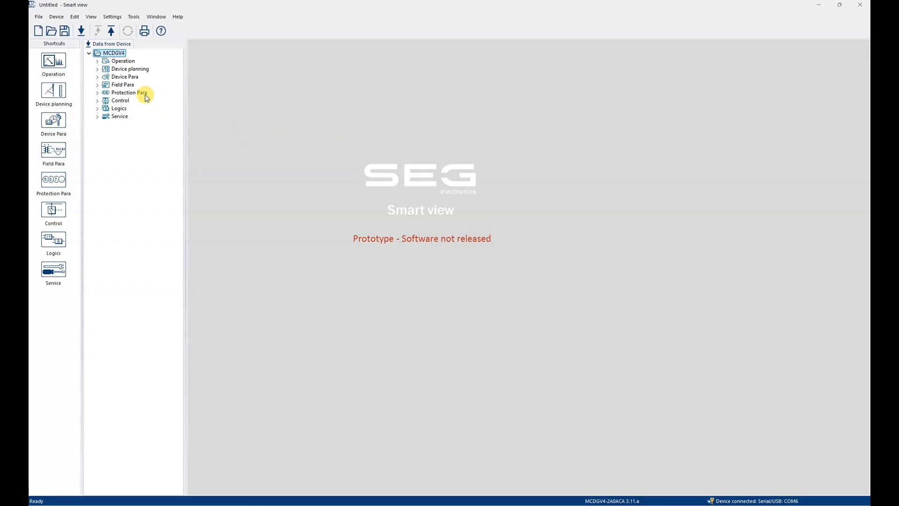
# - Open Device Para > Modbus > Config. Data Obj. and check Config version shows Config. not avail
pyautogui.click(96, 77)
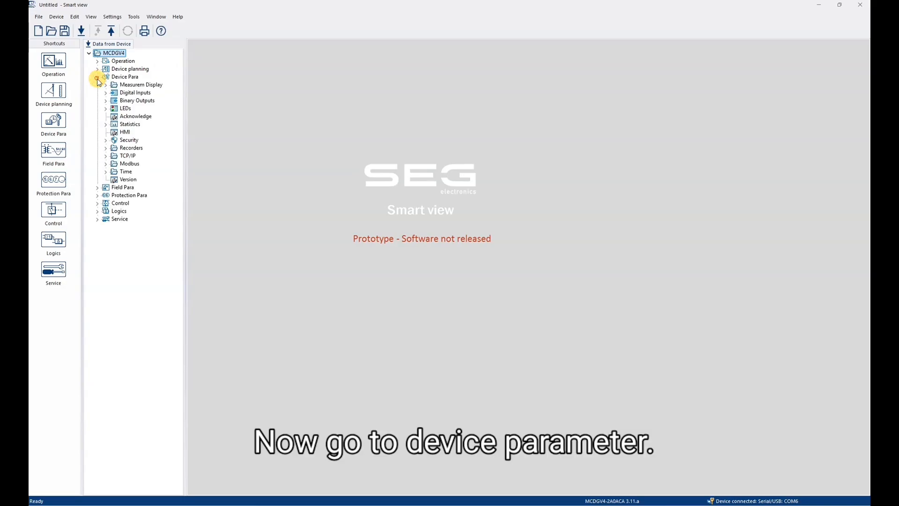
pyautogui.click(106, 163)
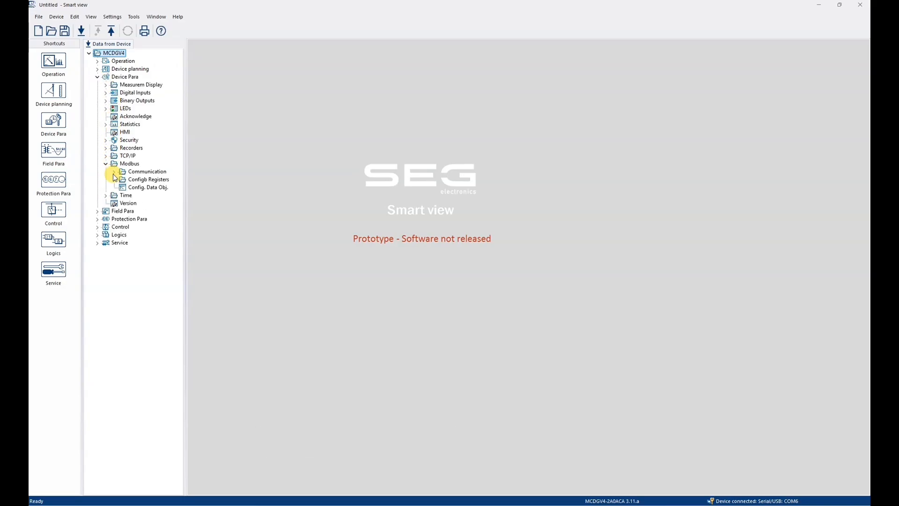
pyautogui.click(137, 189)
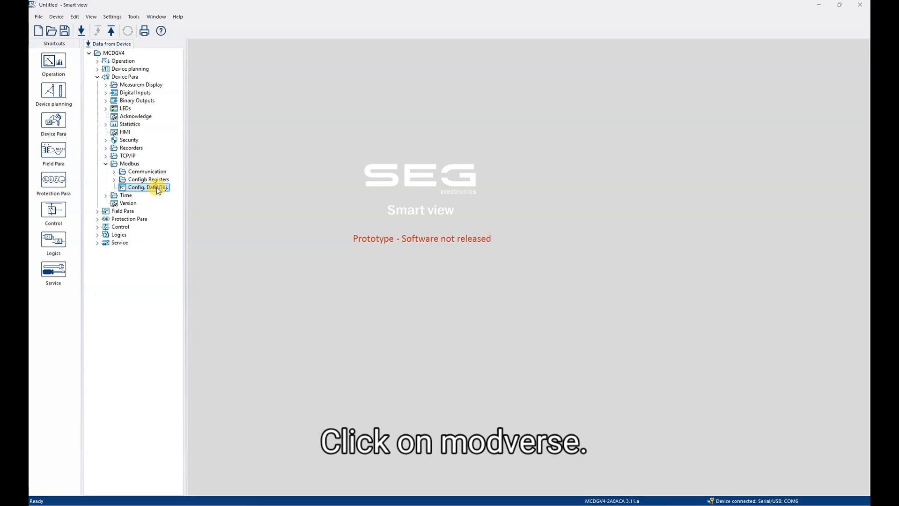
pyautogui.doubleClick(158, 188)
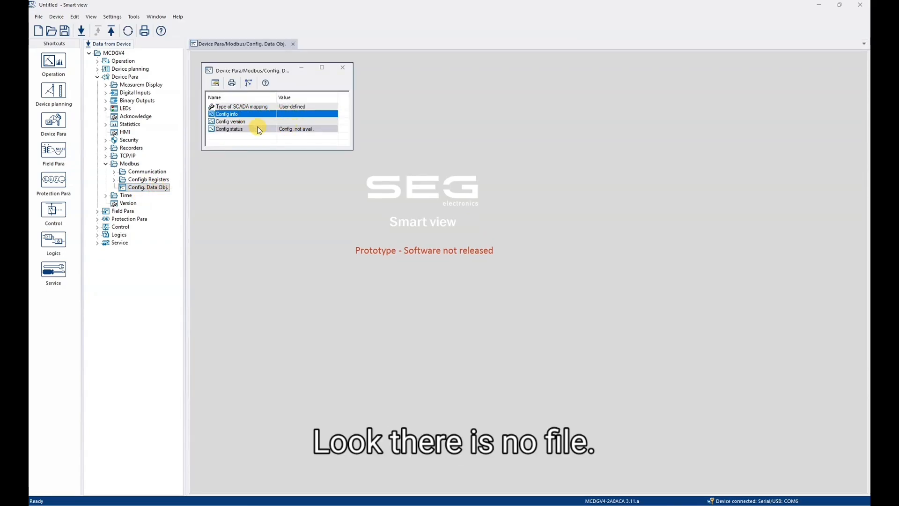
pyautogui.click(238, 122)
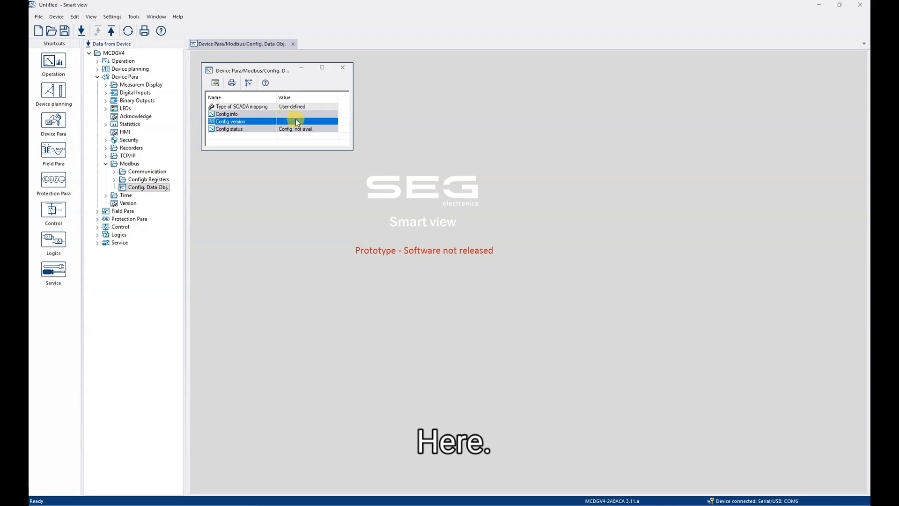
# - Choose DEMO_0956 from disk as the SCADA mapping file to send
pyautogui.click(250, 83)
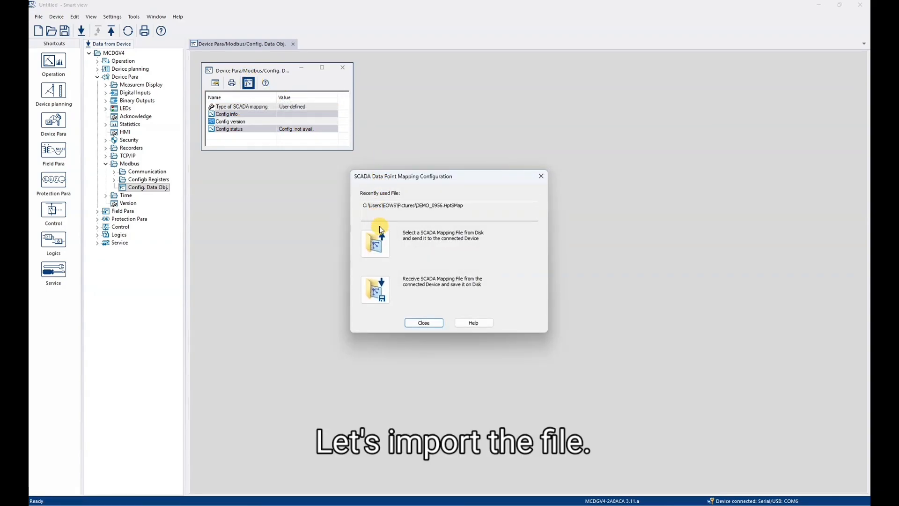
pyautogui.click(379, 239)
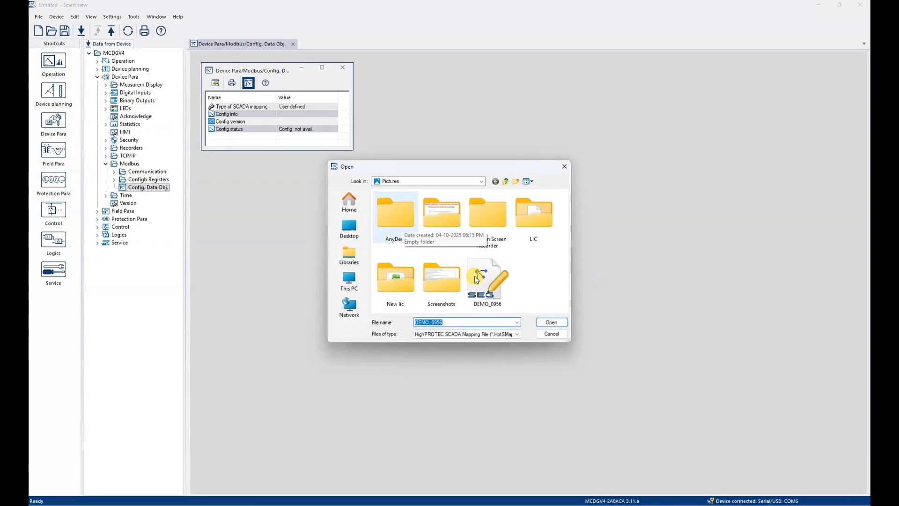
pyautogui.click(489, 299)
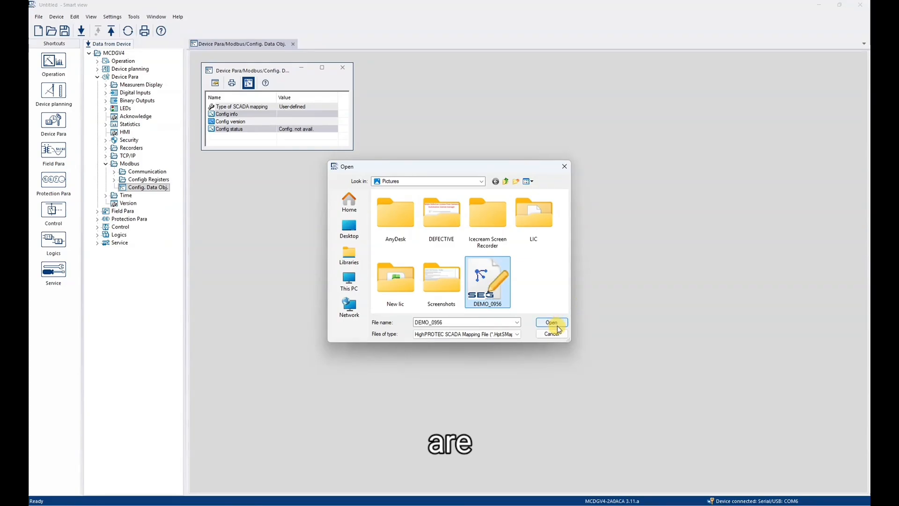
pyautogui.click(555, 324)
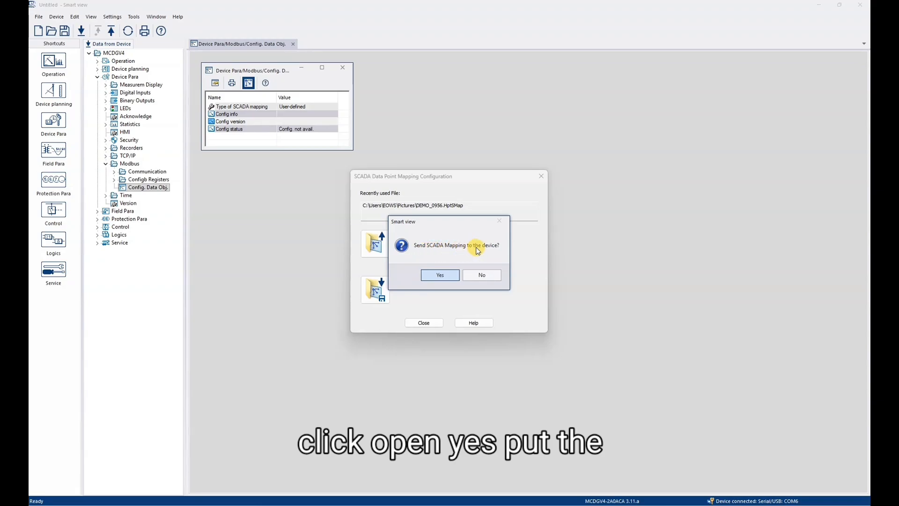
# - Confirm the transfer, enter the device password, and acknowledge the successful upload
pyautogui.click(437, 275)
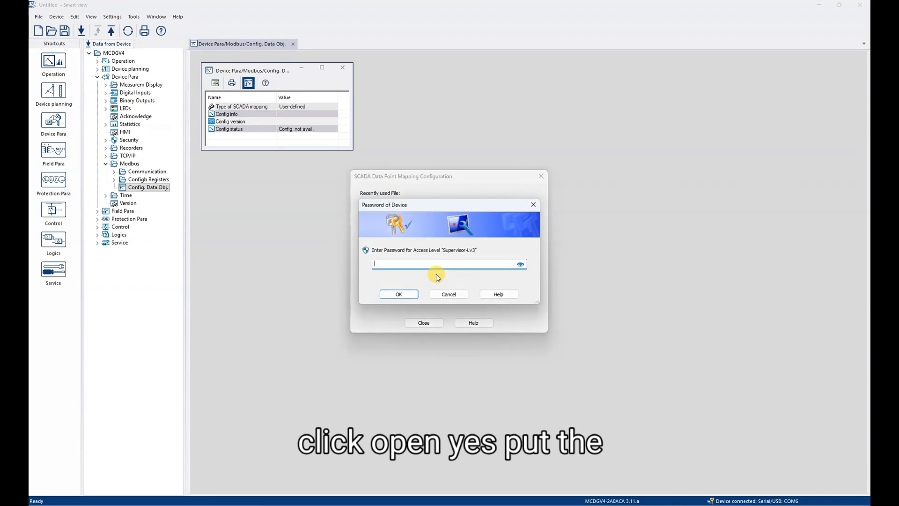
pyautogui.write('1')
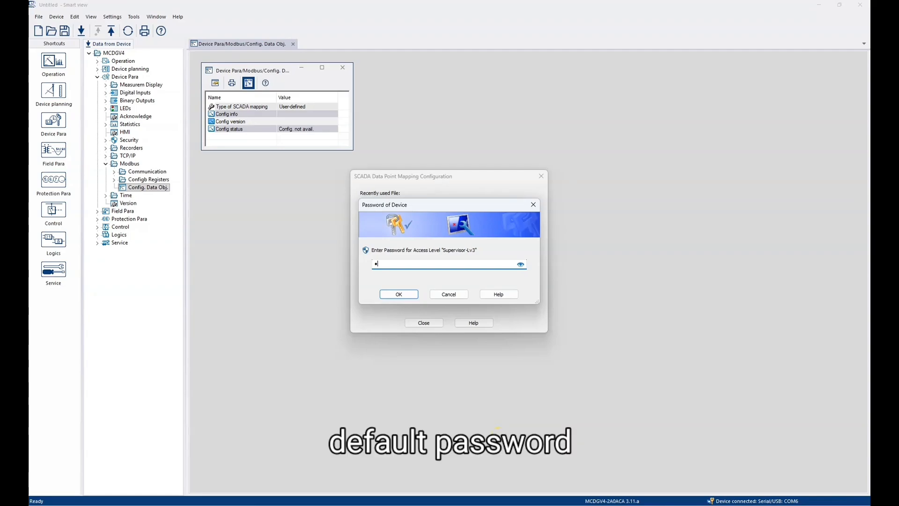
pyautogui.write('234')
pyautogui.click(400, 293)
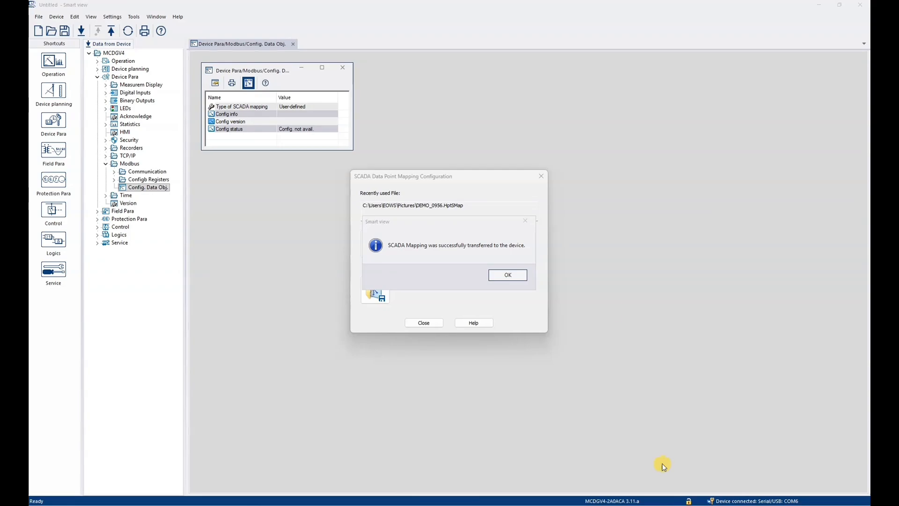
pyautogui.click(511, 275)
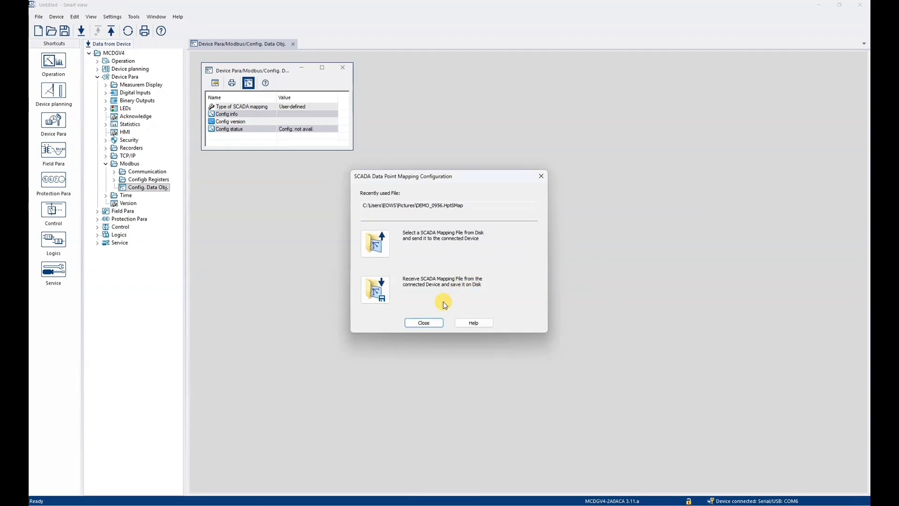
pyautogui.click(416, 323)
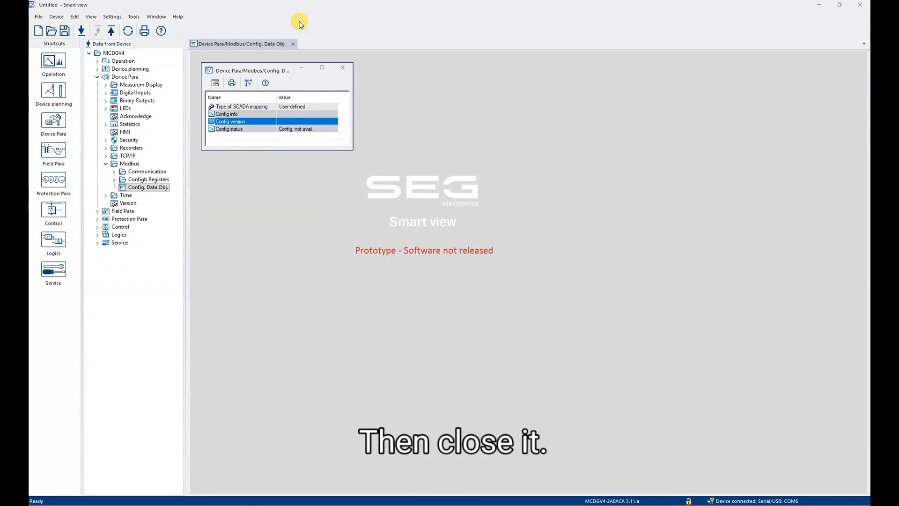
# - Reopen Config. Data Obj., verify Modbus mapping version 3.11a with status OK, then close it
pyautogui.click(345, 68)
pyautogui.doubleClick(136, 187)
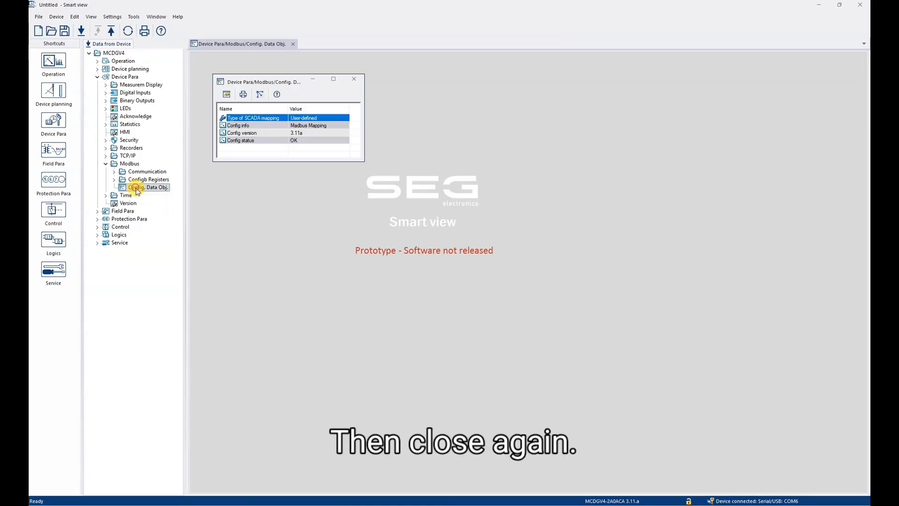
pyautogui.click(332, 126)
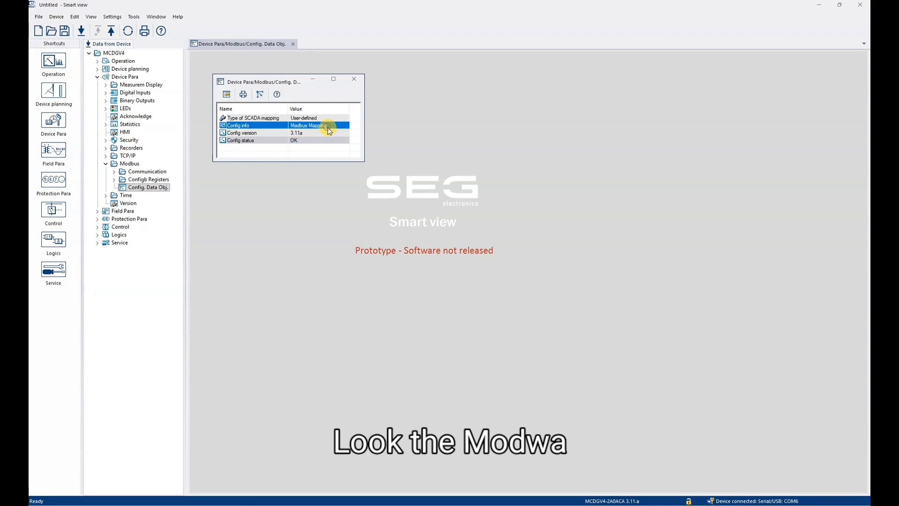
pyautogui.click(297, 133)
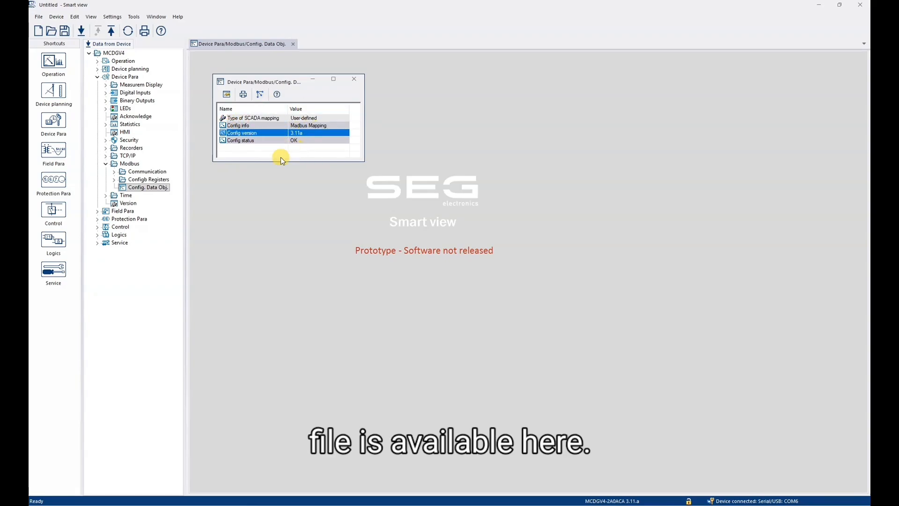
pyautogui.click(359, 80)
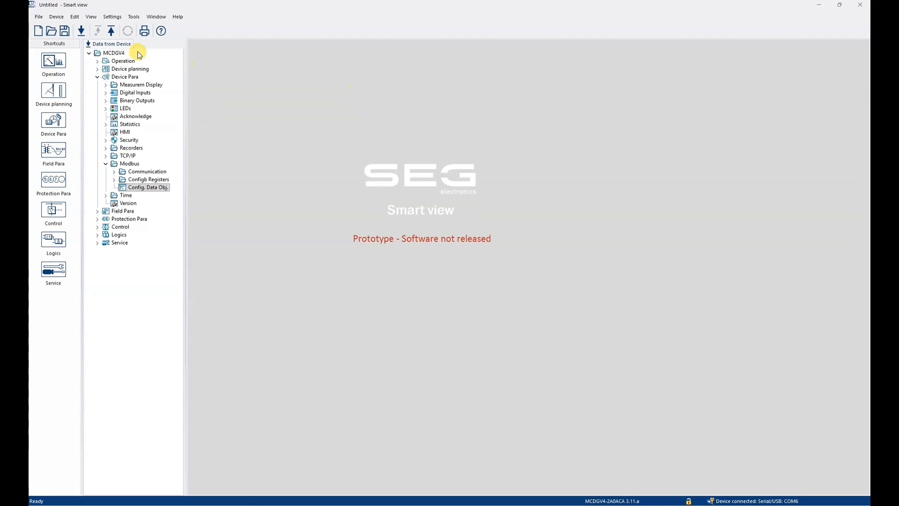
# - Transfer all parameters into the MCDGV4, confirming the overwrite and acknowledging the success message
pyautogui.click(116, 33)
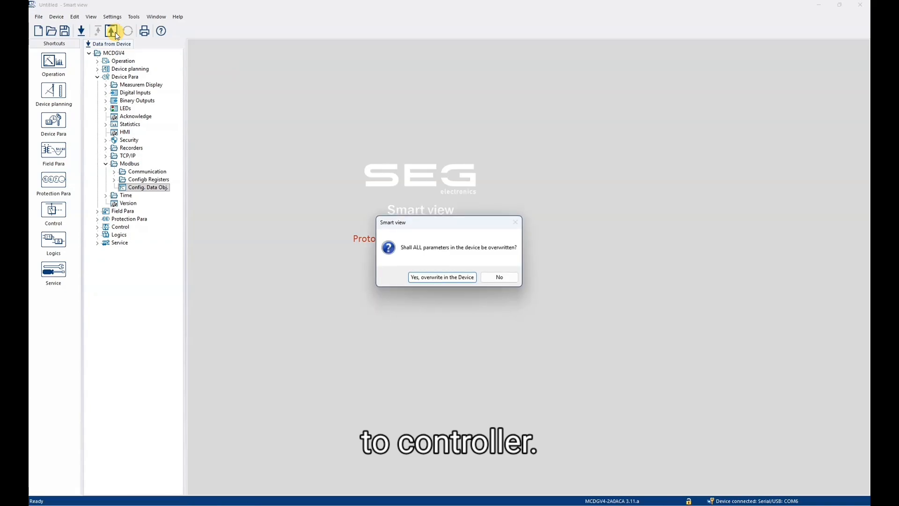
pyautogui.click(459, 274)
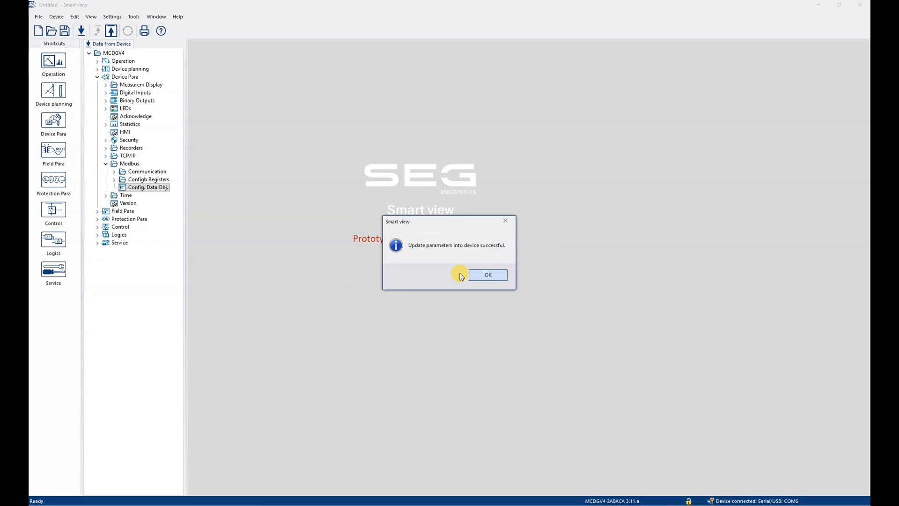
pyautogui.click(495, 276)
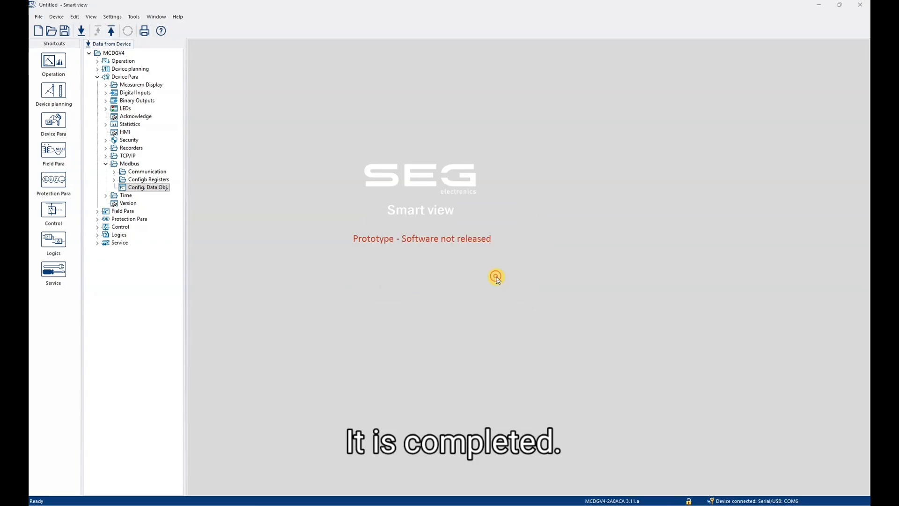
# - Receive the current data from the MCDGV4 device without saving it to a file
pyautogui.click(79, 31)
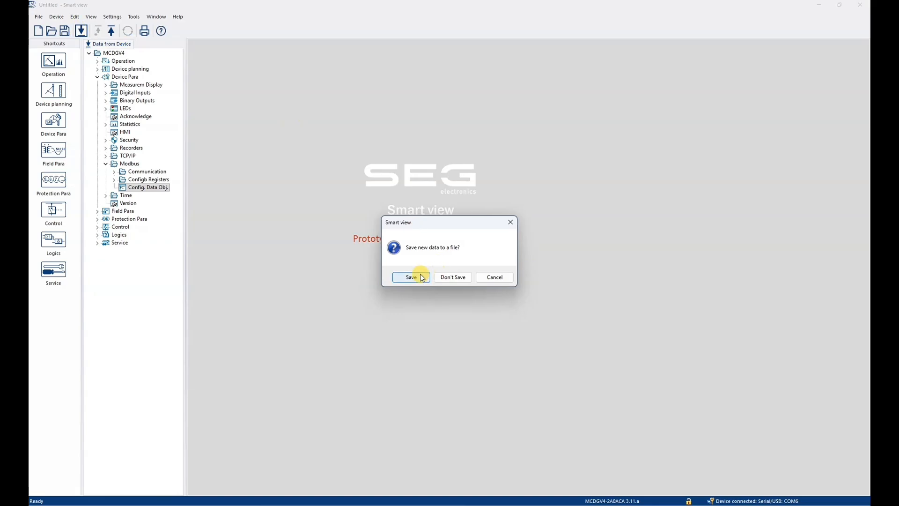
pyautogui.click(458, 279)
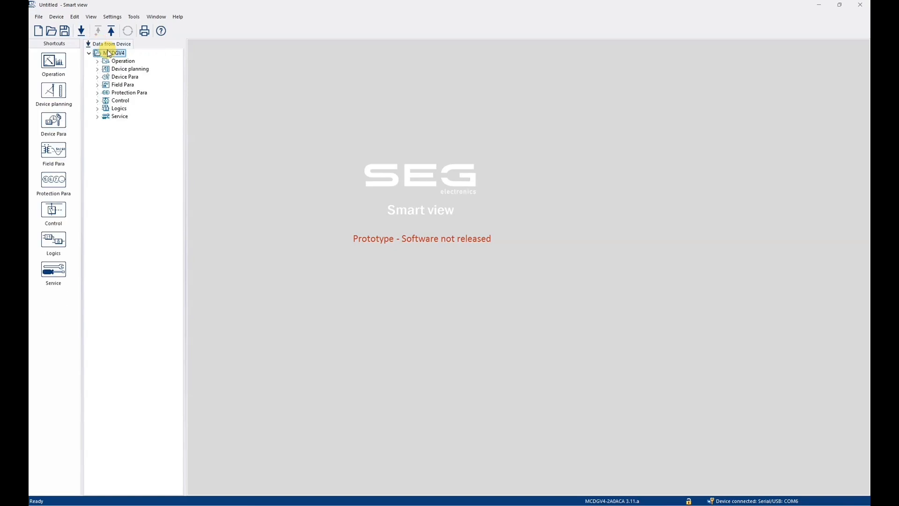
# - Expand Device Para > Modbus and open Config. Data Obj. to confirm version 3.11a, status OK
pyautogui.click(97, 77)
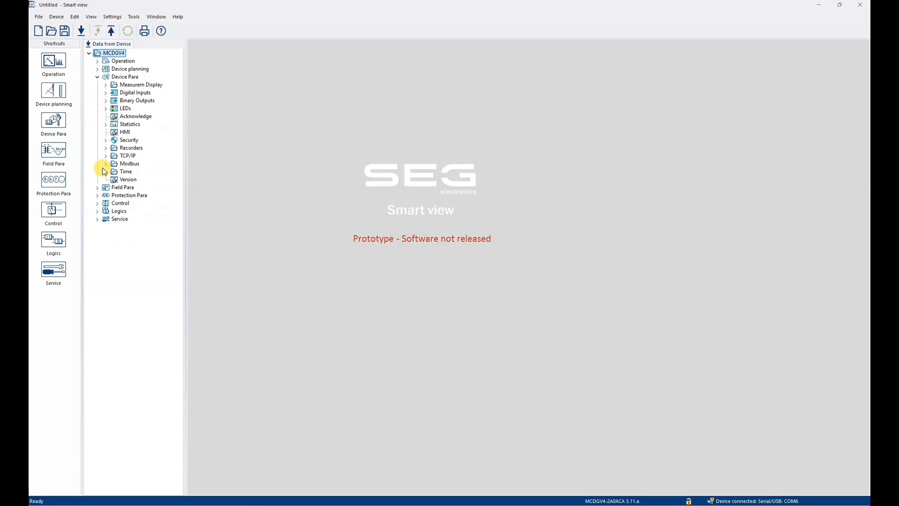
pyautogui.click(105, 164)
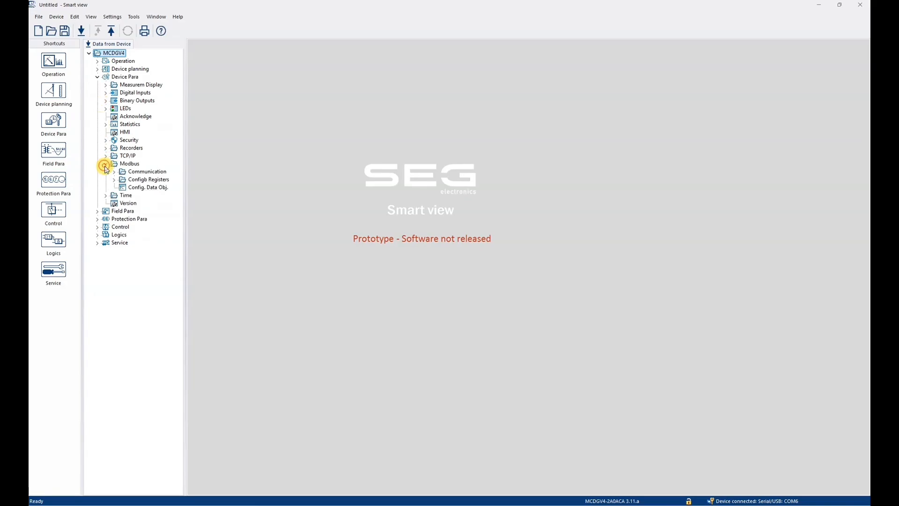
pyautogui.doubleClick(136, 187)
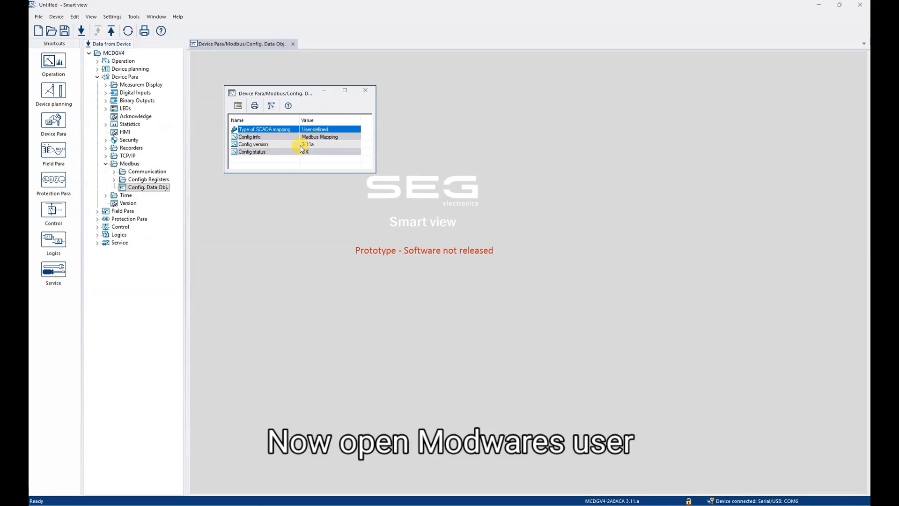
# - View the TCP/IP configuration showing IP 192.168.11.66 with mask 255.255.255.0
pyautogui.click(107, 156)
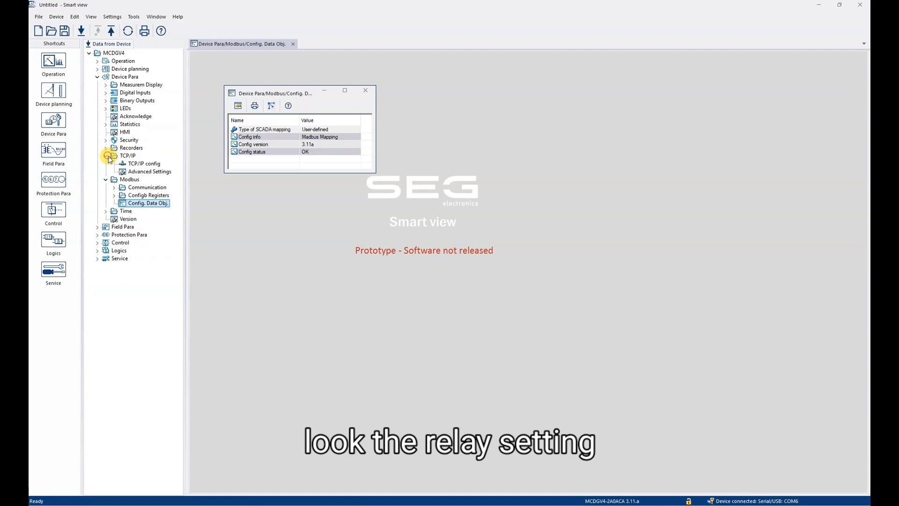
pyautogui.doubleClick(125, 166)
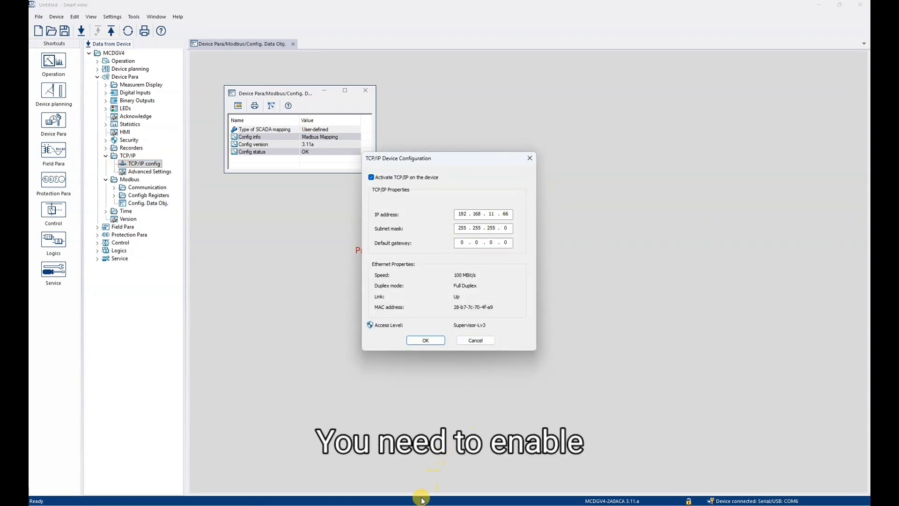
pyautogui.click(391, 505)
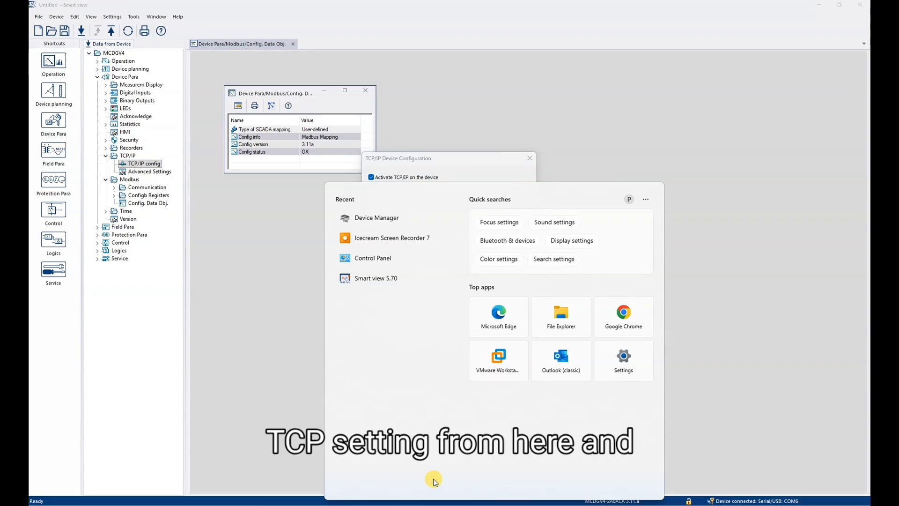
# - Run ncpa.cpl and open the IPv4 settings of the Ethernet 4 adapter
pyautogui.press('super+r')
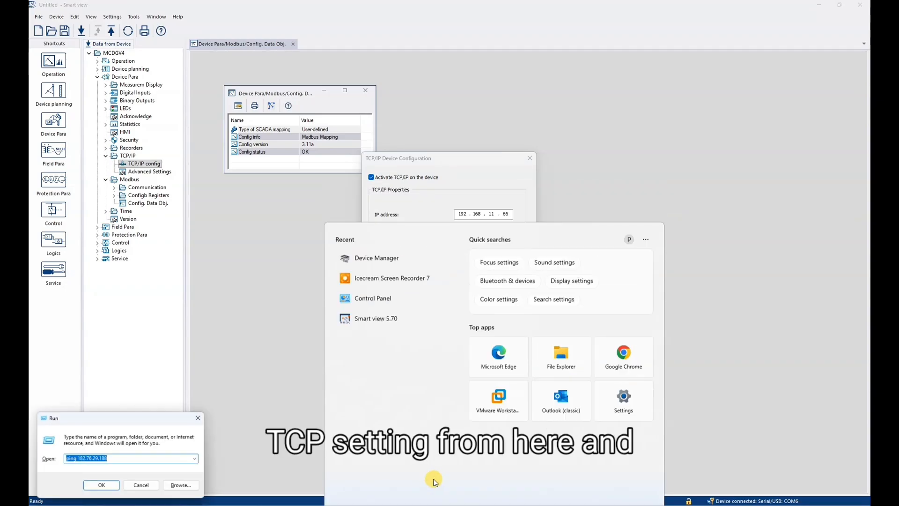
pyautogui.write('ncp')
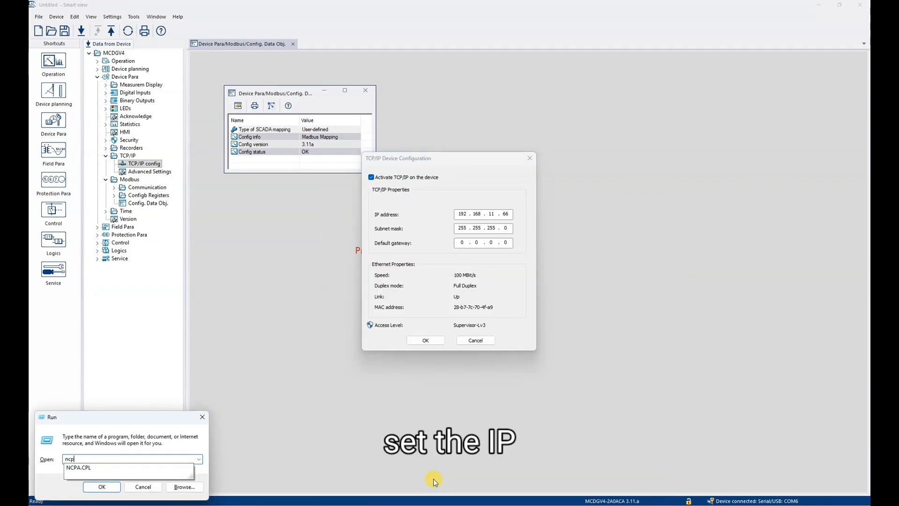
pyautogui.write('a.cpl')
pyautogui.press('Return')
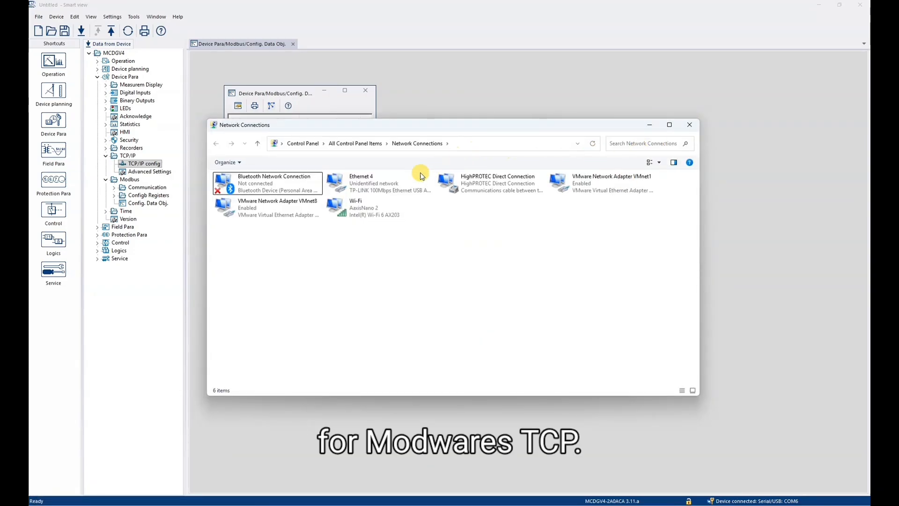
pyautogui.doubleClick(379, 182)
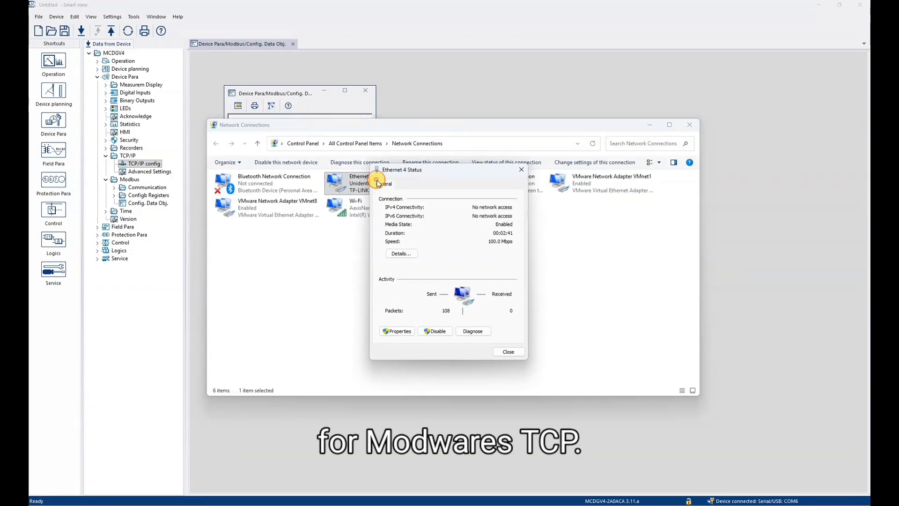
pyautogui.click(396, 331)
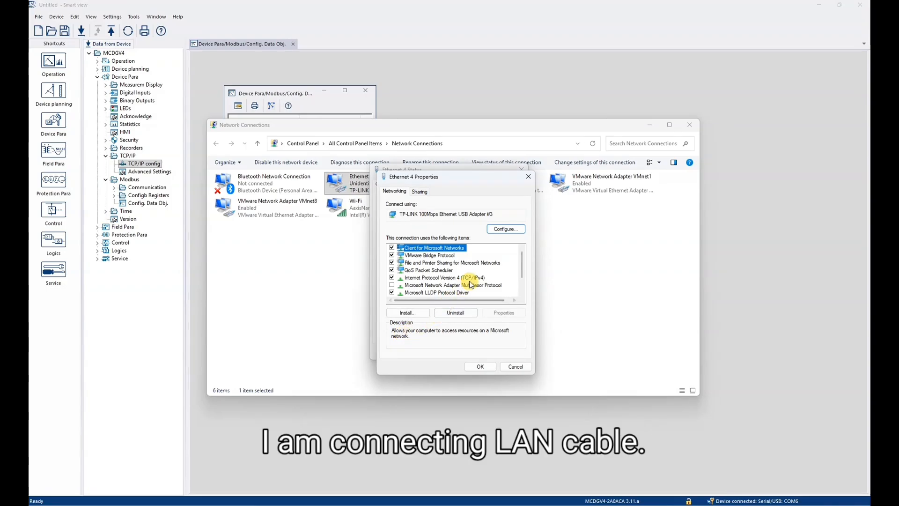
pyautogui.click(473, 278)
pyautogui.doubleClick(474, 278)
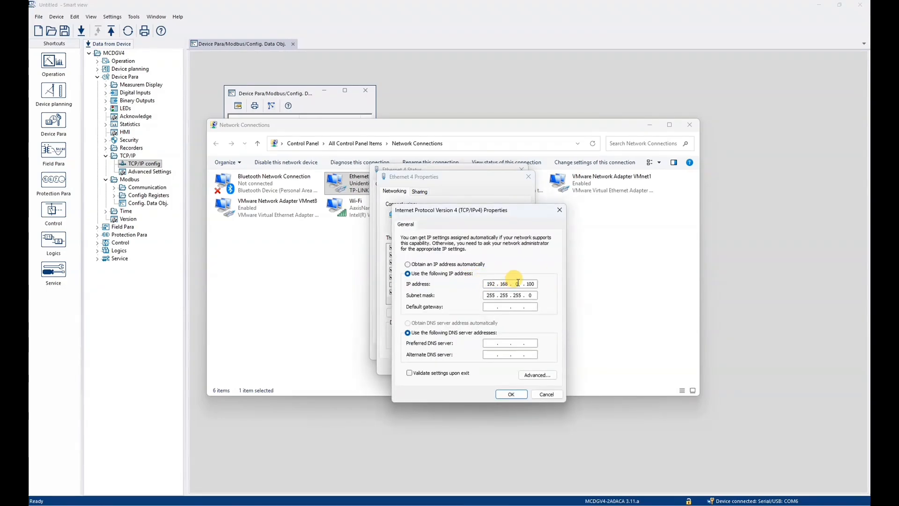
# - Set Ethernet 4's IPv4 address to 192.168.11.100, mask 255.255.255.0, and close the windows
pyautogui.click(518, 283)
pyautogui.write('11')
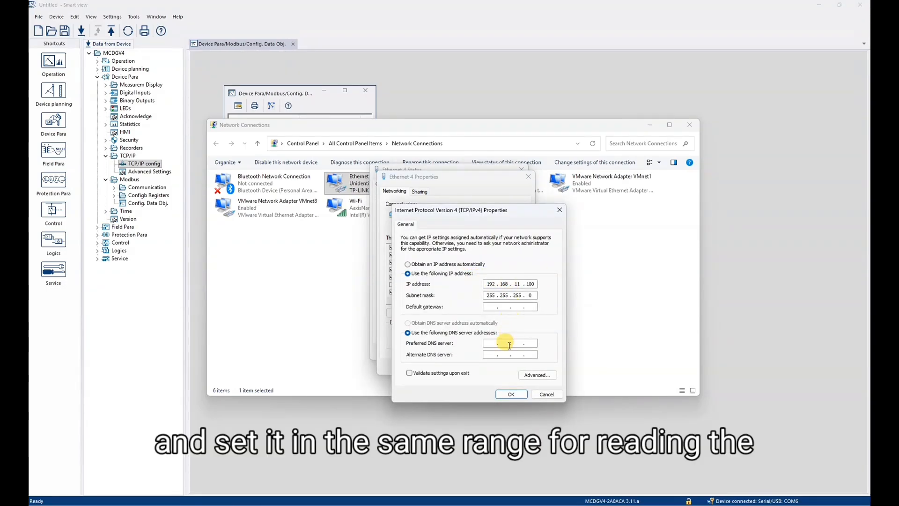
pyautogui.click(508, 392)
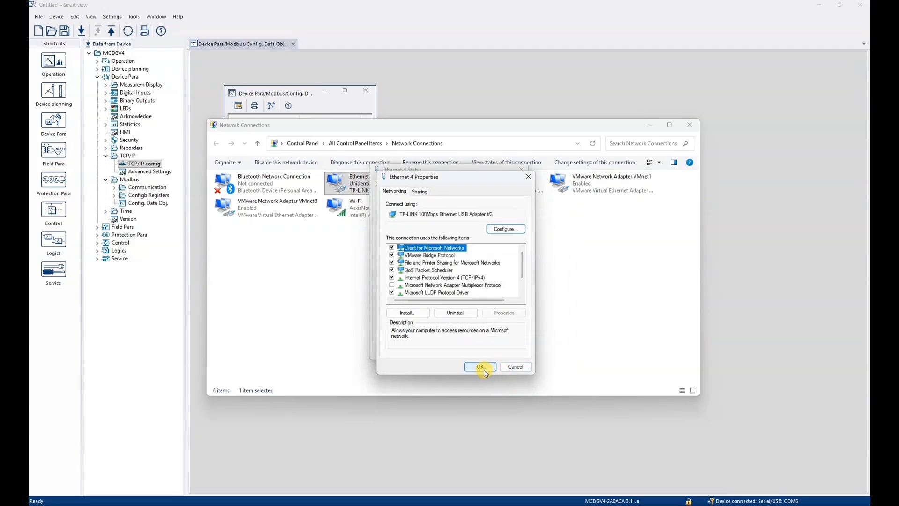
pyautogui.click(483, 367)
pyautogui.click(509, 352)
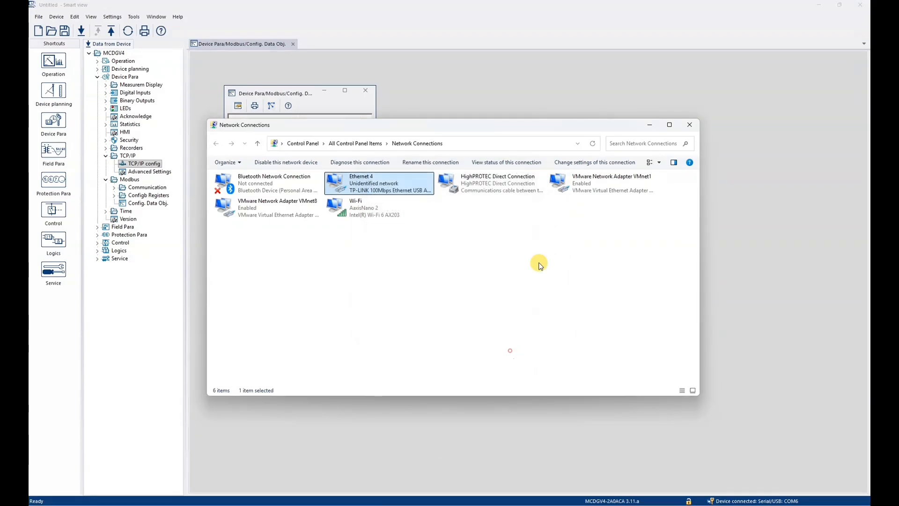
pyautogui.click(689, 125)
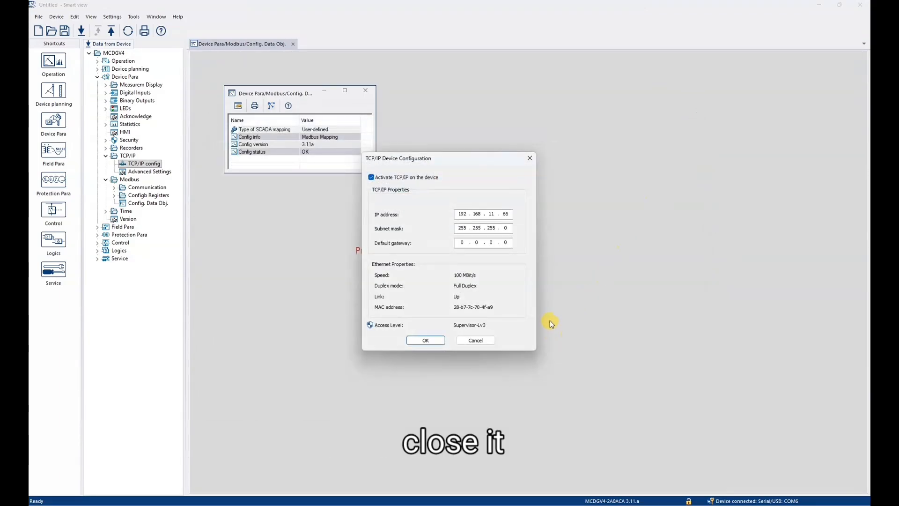
pyautogui.click(474, 339)
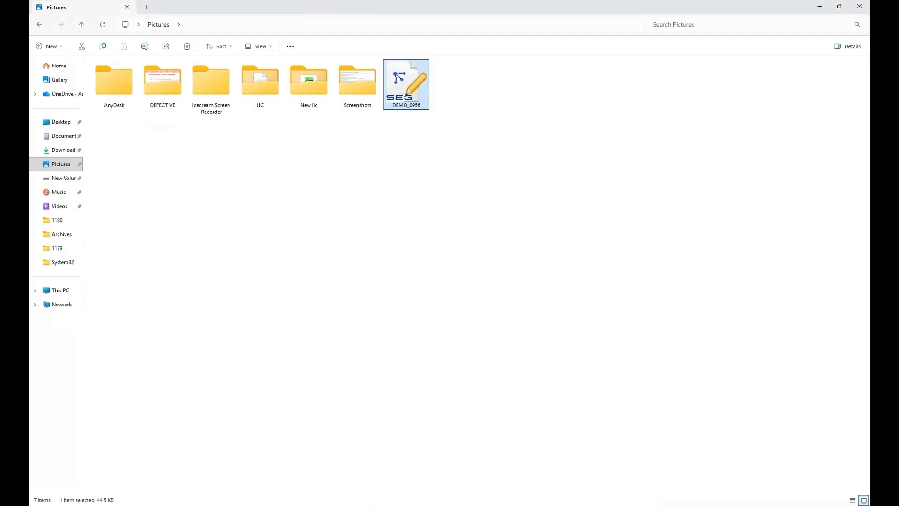
# - Launch Modbus Poll from the Start search using 'mod' and minimize File Explorer
pyautogui.press('super')
pyautogui.write('mod')
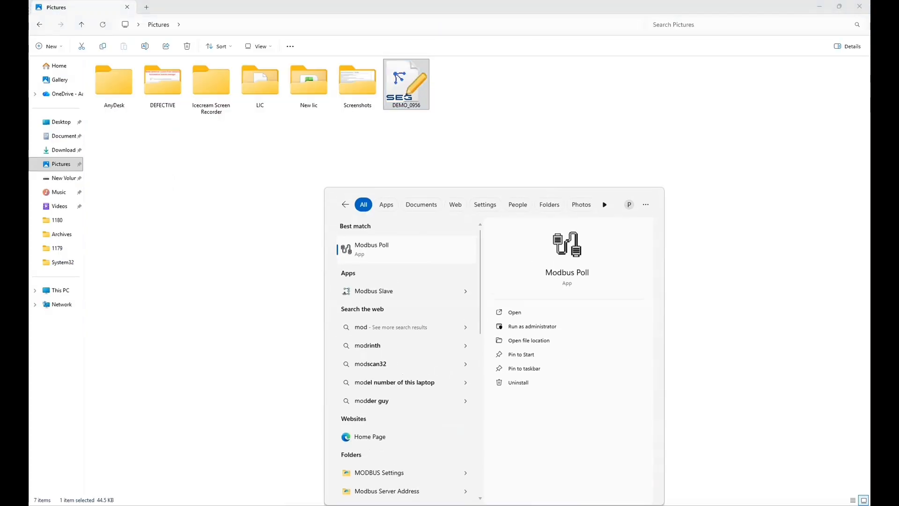
pyautogui.press('Return')
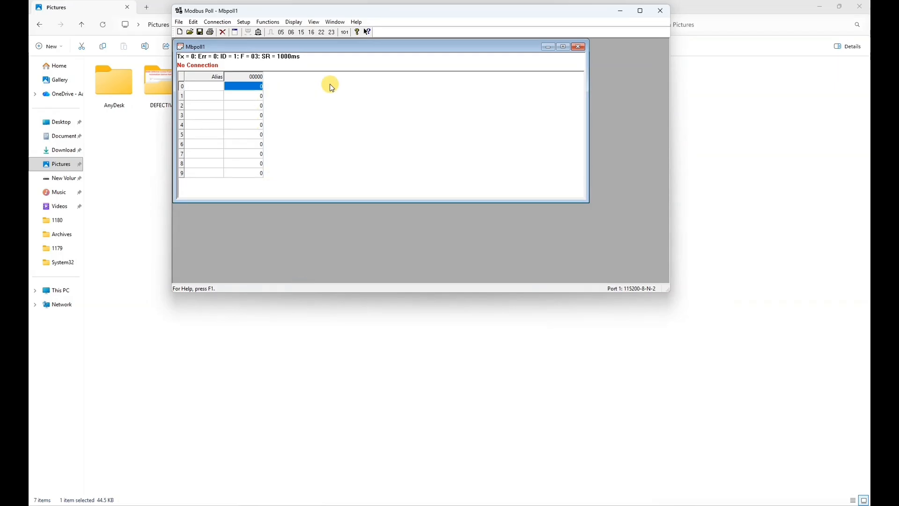
pyautogui.click(821, 6)
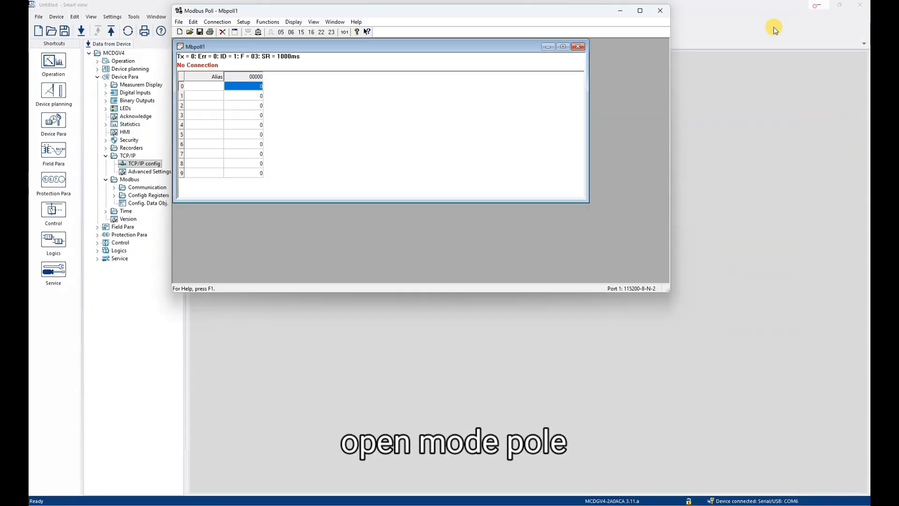
# - Connect over Modbus TCP/IP to the relay at 192.168.11.66
pyautogui.click(218, 22)
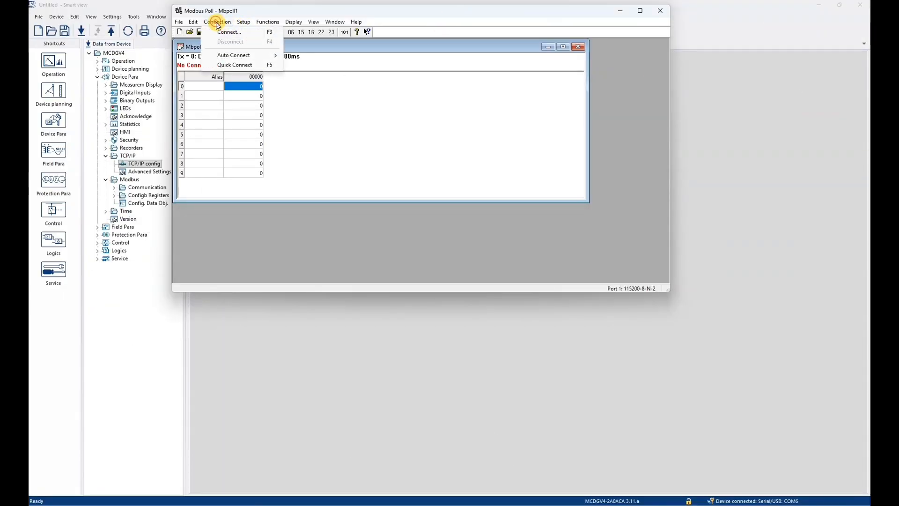
pyautogui.click(238, 32)
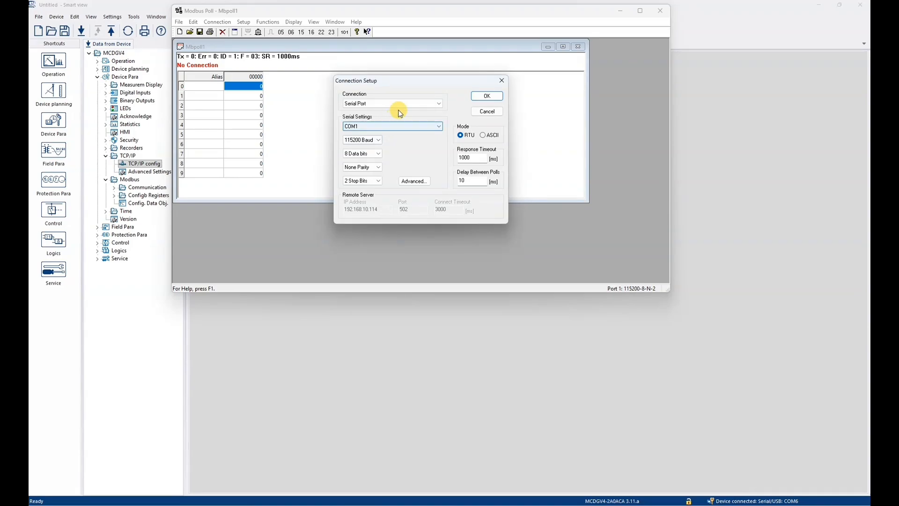
pyautogui.click(429, 106)
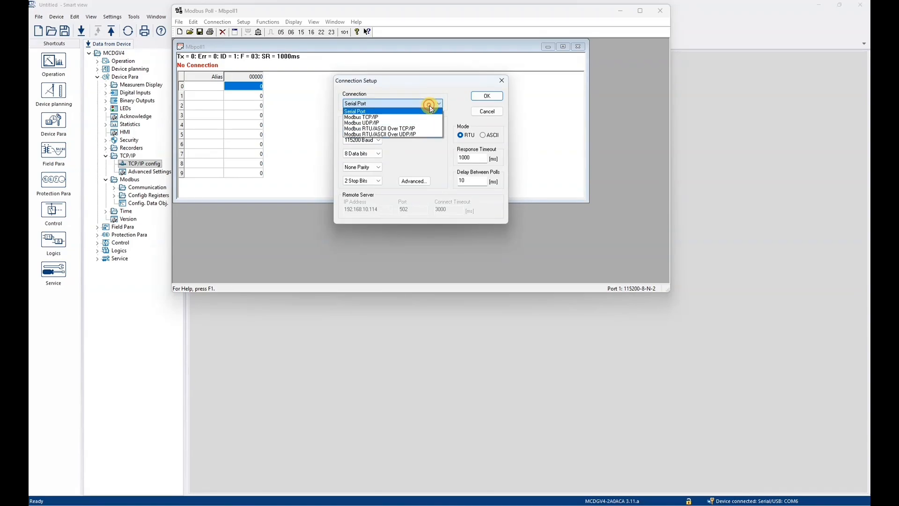
pyautogui.click(408, 117)
pyautogui.click(382, 209)
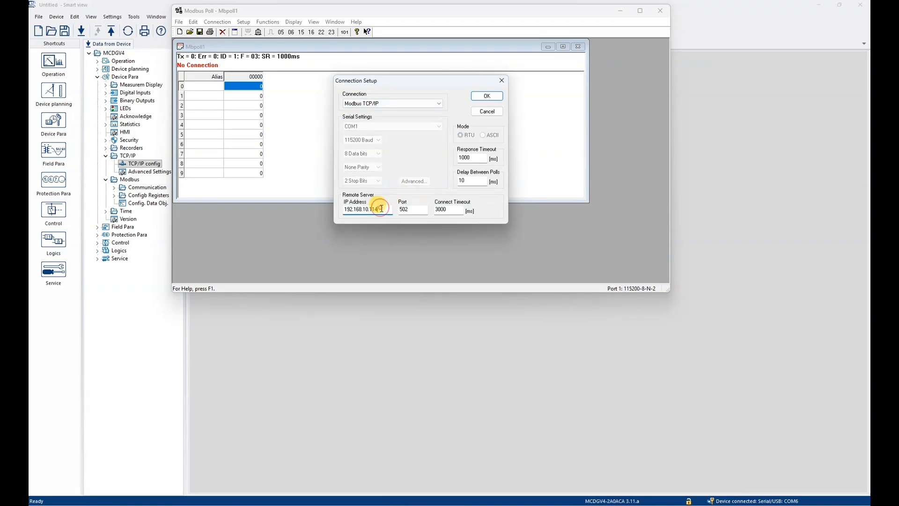
pyautogui.press('Num_Lock')
pyautogui.press('BackSpace')
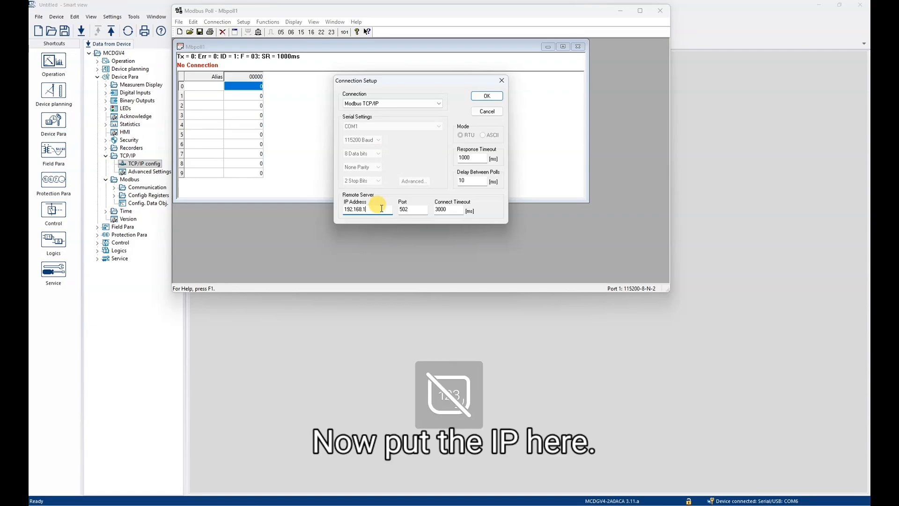
pyautogui.press('Num_Lock')
pyautogui.write('1')
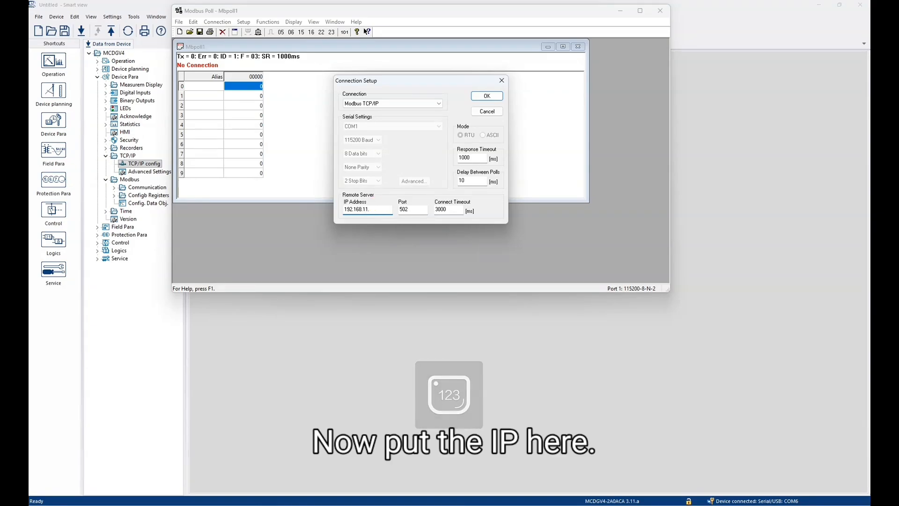
pyautogui.write('.66')
pyautogui.click(382, 209)
pyautogui.press('Return')
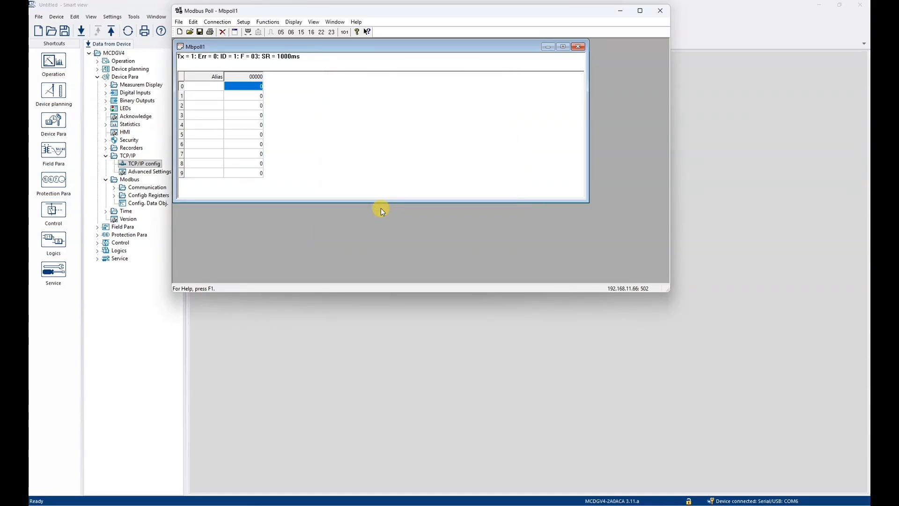
# - Maximize the poll window and set the read quantity to 100 registers
pyautogui.click(565, 46)
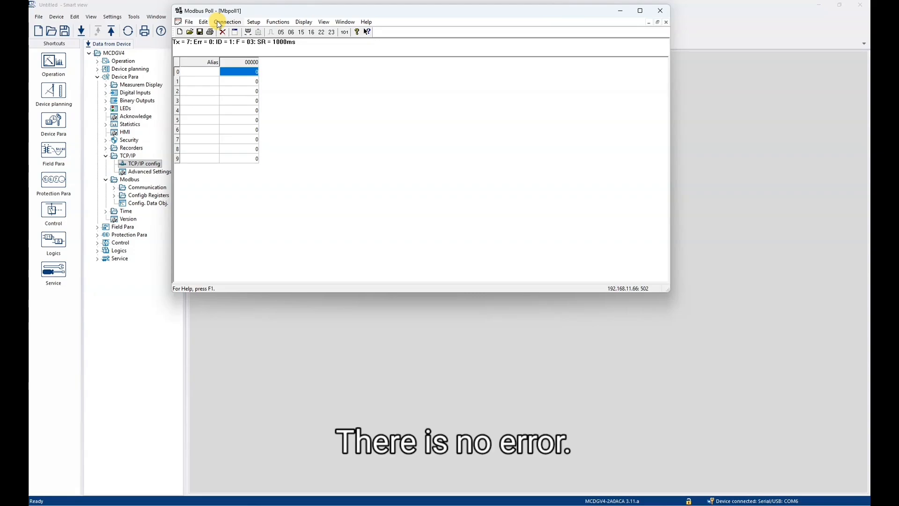
pyautogui.click(253, 22)
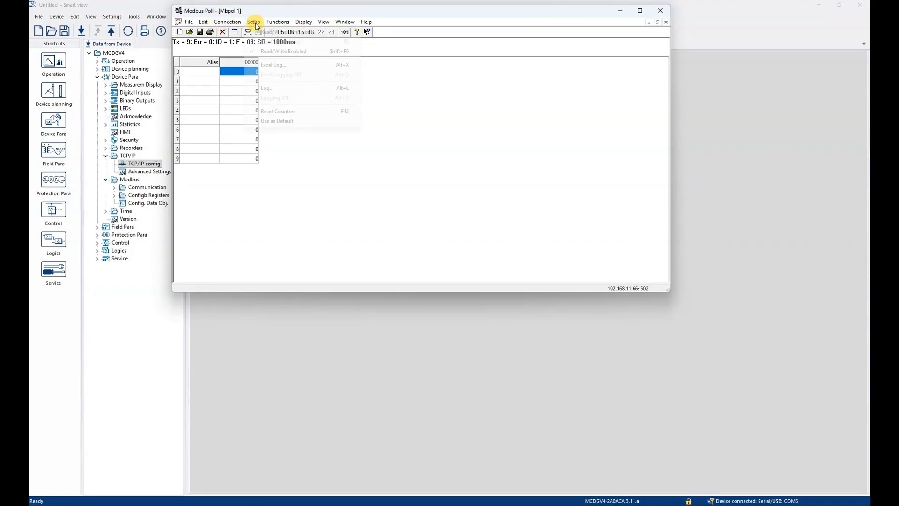
pyautogui.click(276, 33)
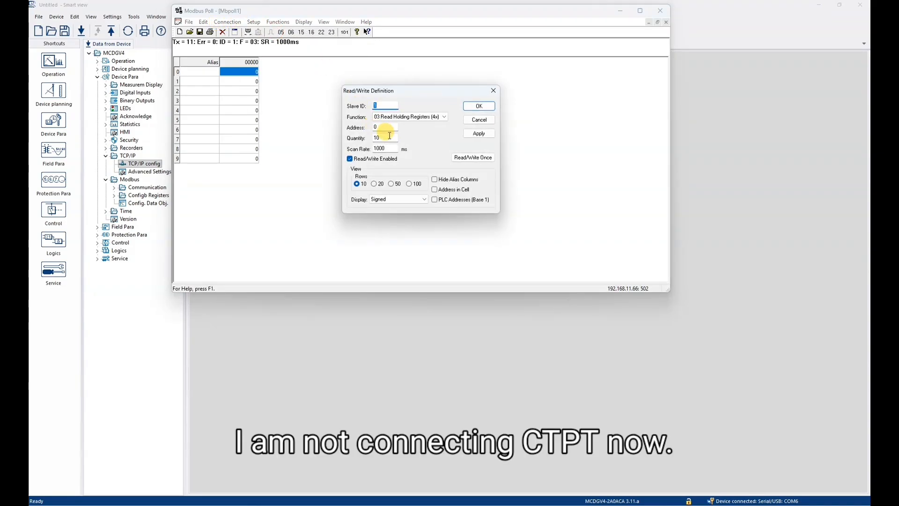
pyautogui.write('100')
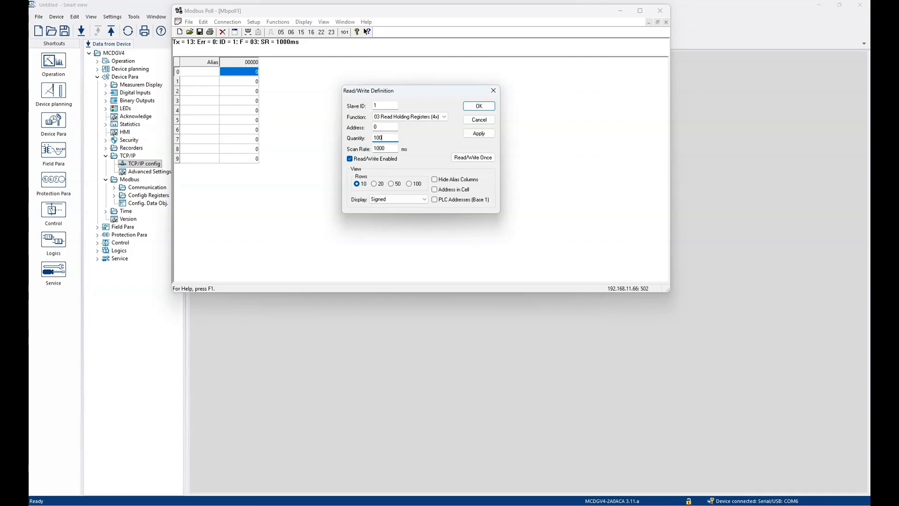
pyautogui.press('Return')
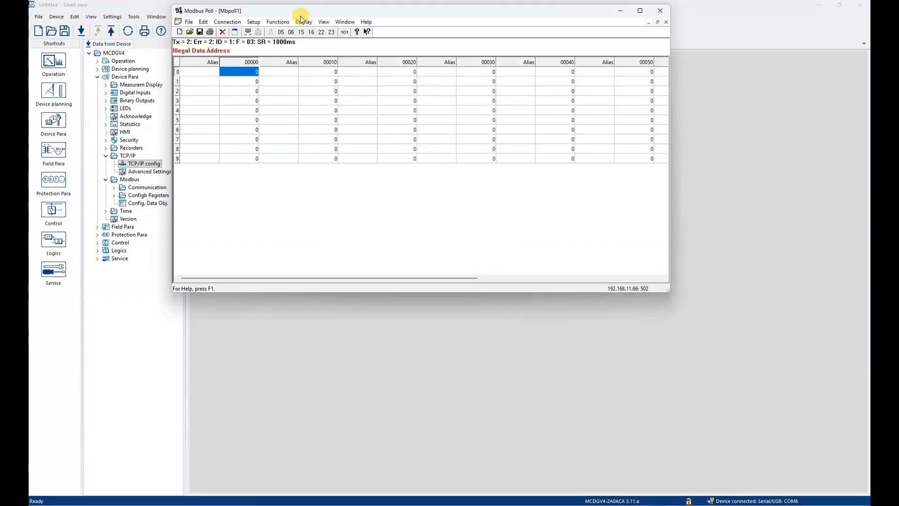
pyautogui.click(253, 23)
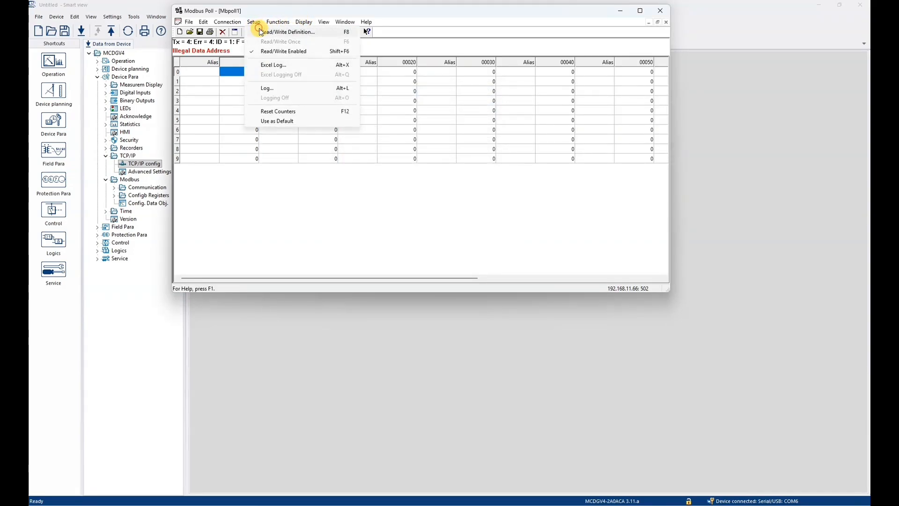
# - Reduce the read quantity from 100 to 40 holding registers, dismissing the integer warning
pyautogui.click(262, 31)
pyautogui.click(383, 138)
pyautogui.doubleClick(382, 137)
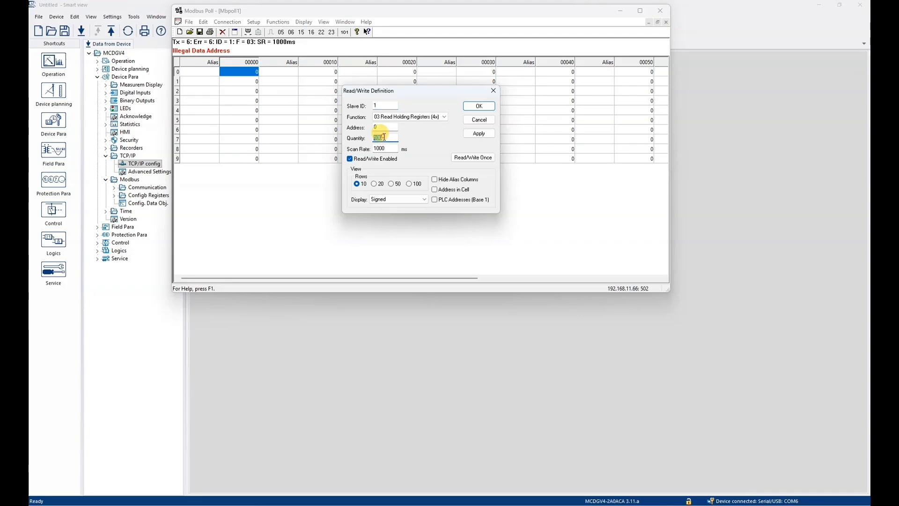
pyautogui.write('7')
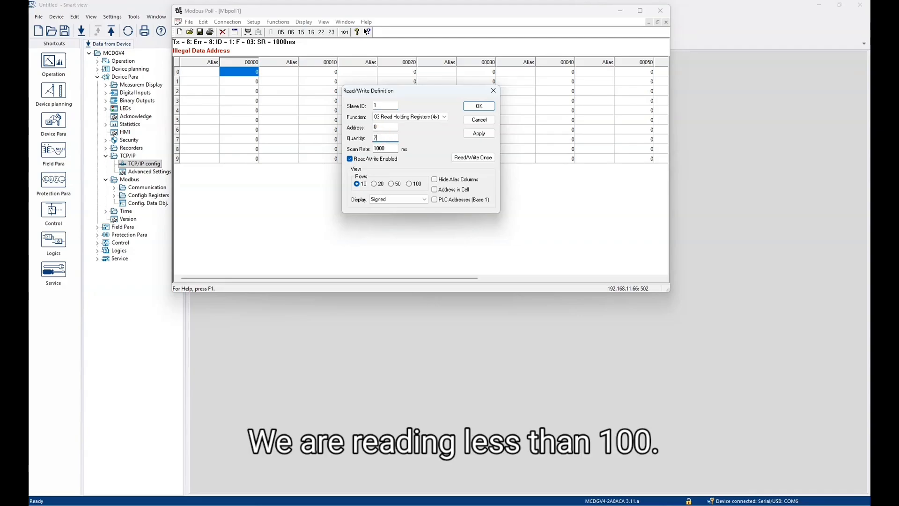
pyautogui.write('0')
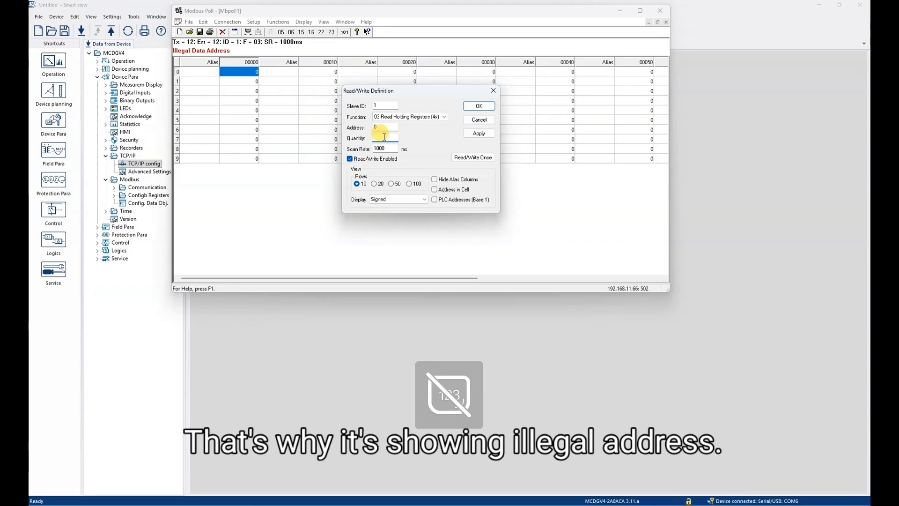
pyautogui.press('Return')
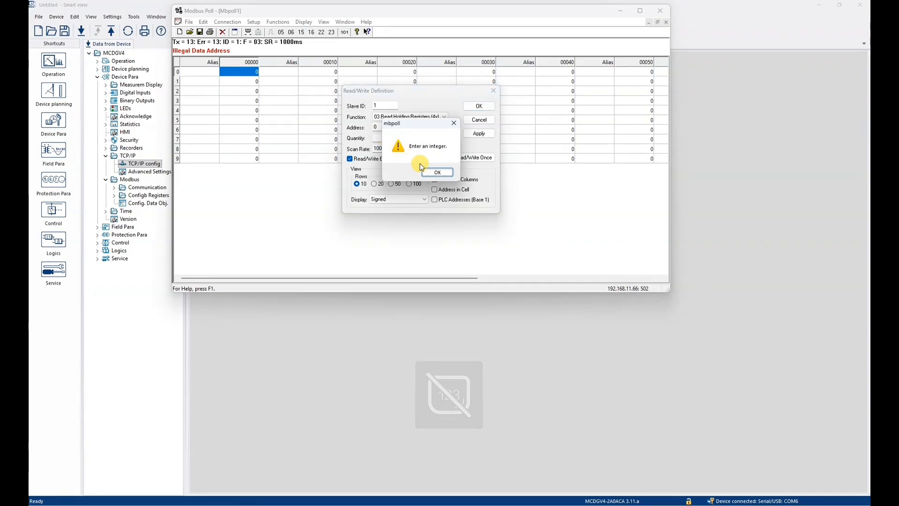
pyautogui.click(438, 173)
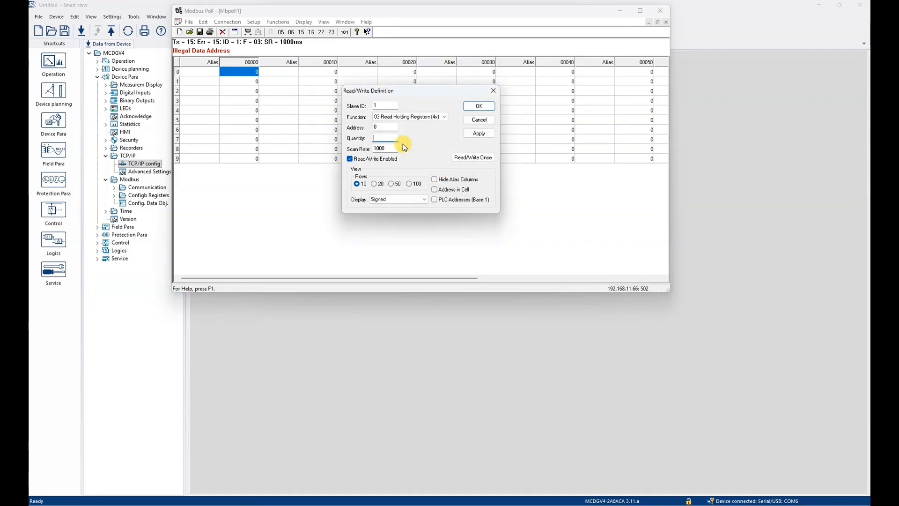
pyautogui.write('4')
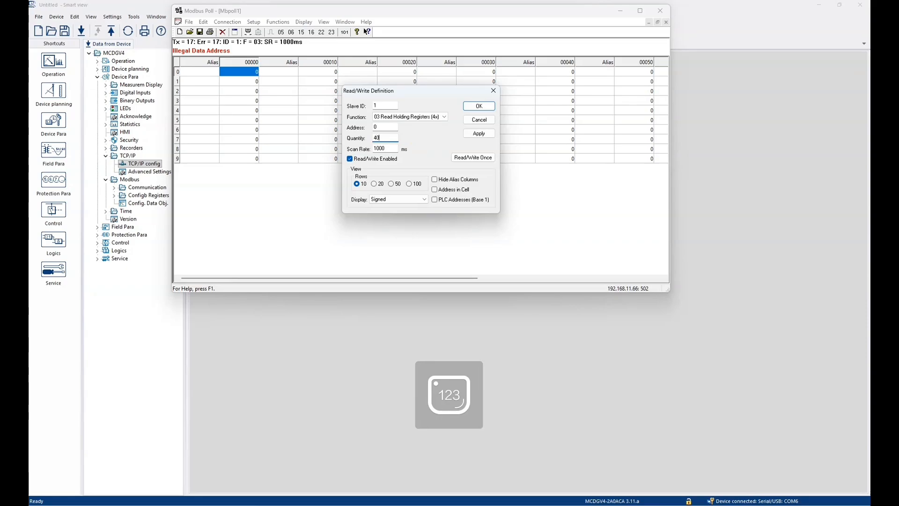
pyautogui.write('0')
pyautogui.press('Return')
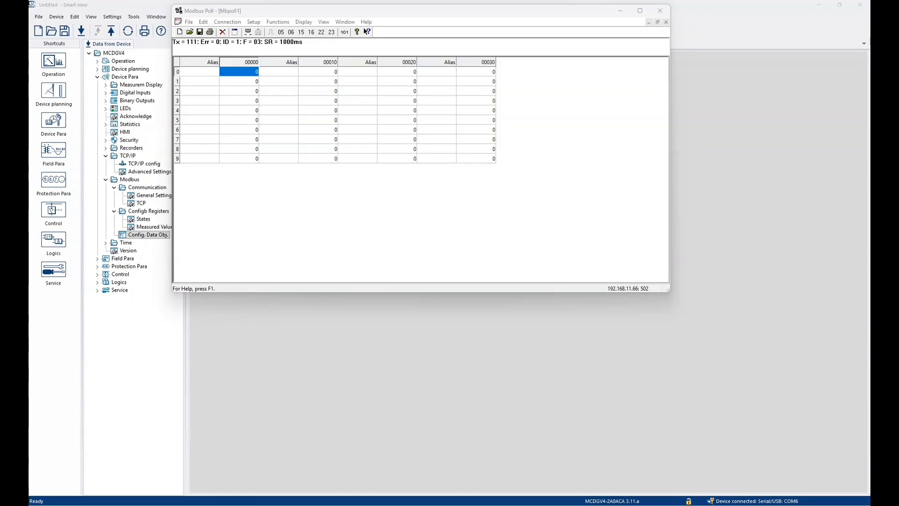
# - Open File Explorer, go to Pictures and open DEMO_0956 from its right-click menu
pyautogui.moveTo(576, 505)
pyautogui.click(443, 505)
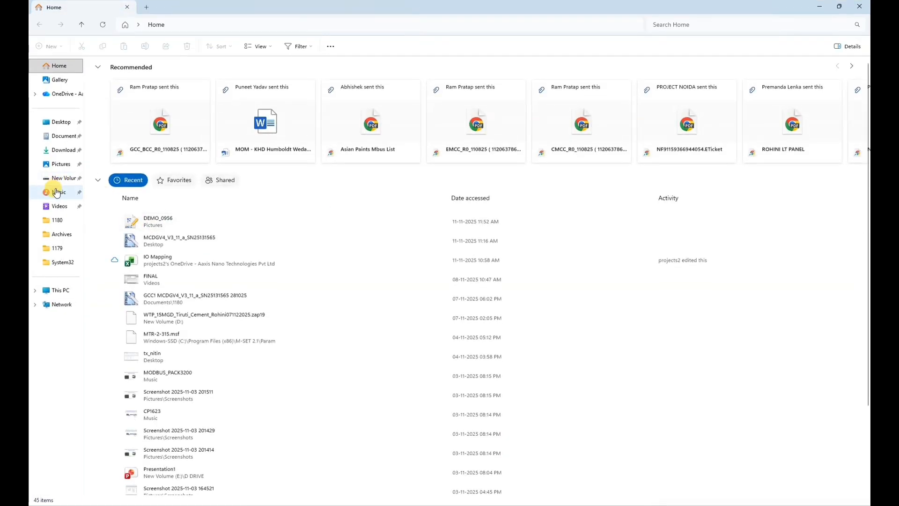
pyautogui.click(59, 164)
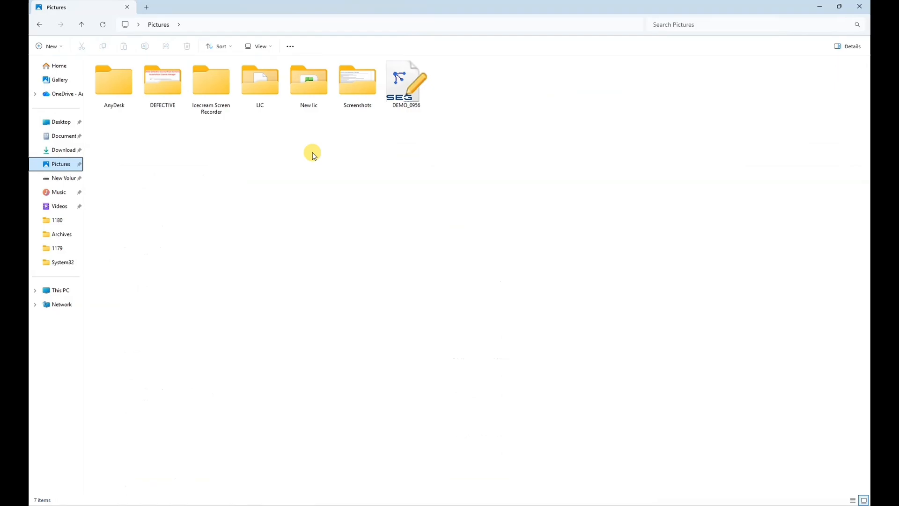
pyautogui.rightClick(413, 75)
pyautogui.click(450, 111)
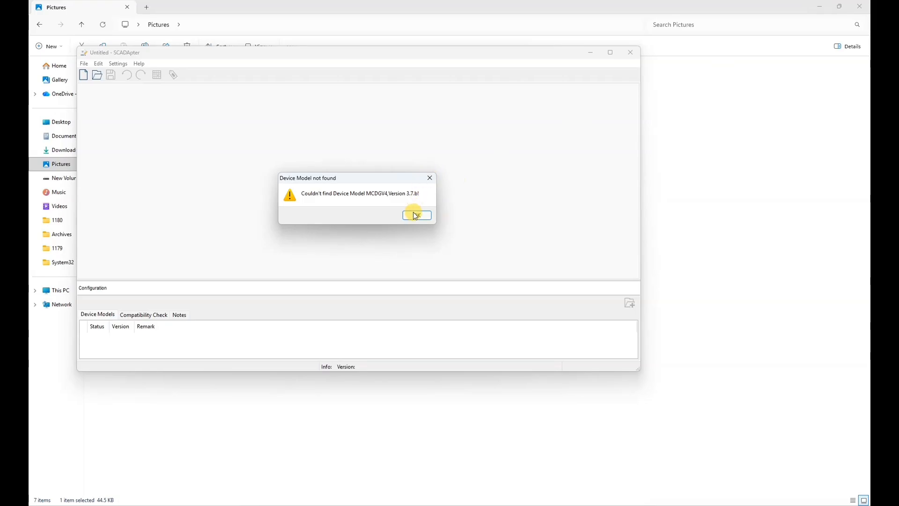
# - Dismiss the missing MCDGV4 3.7.b model warning, scroll the FC3 register list, and close SCADApter
pyautogui.click(414, 215)
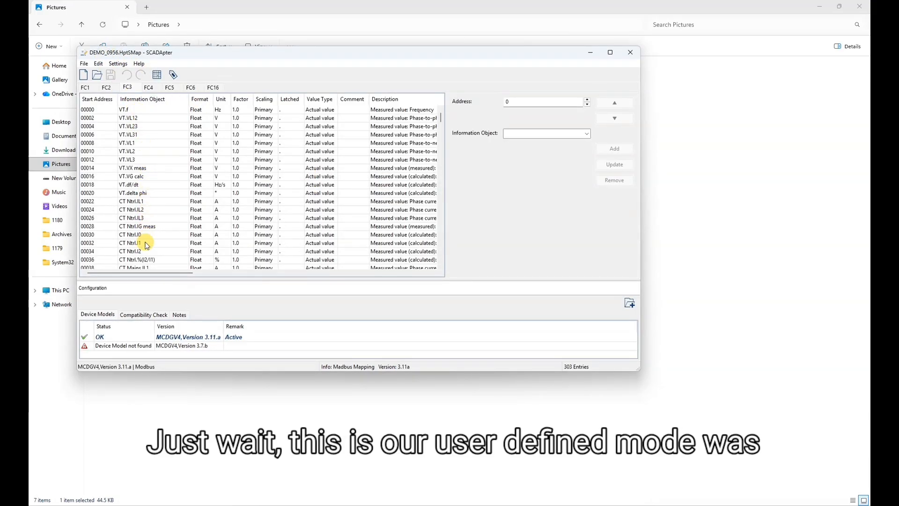
pyautogui.scroll(-5, 146, 244)
pyautogui.scroll(-20, 146, 244)
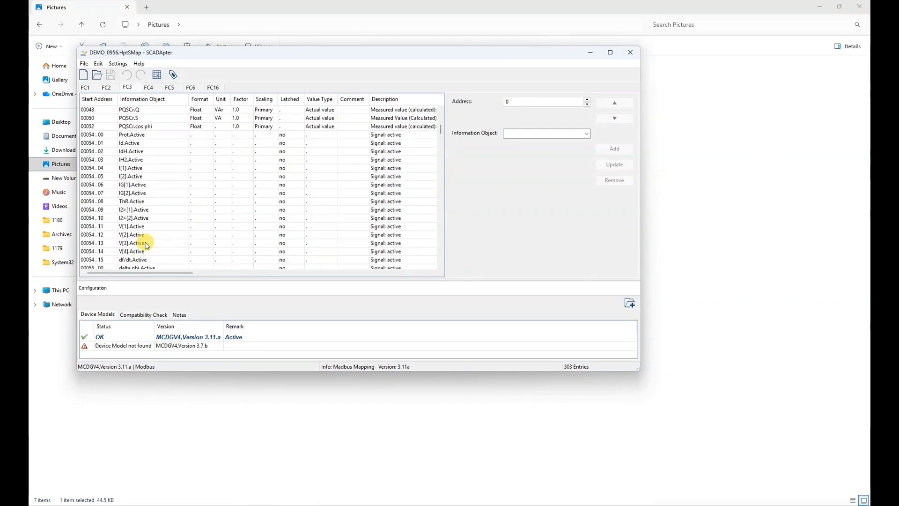
pyautogui.scroll(-13, 146, 244)
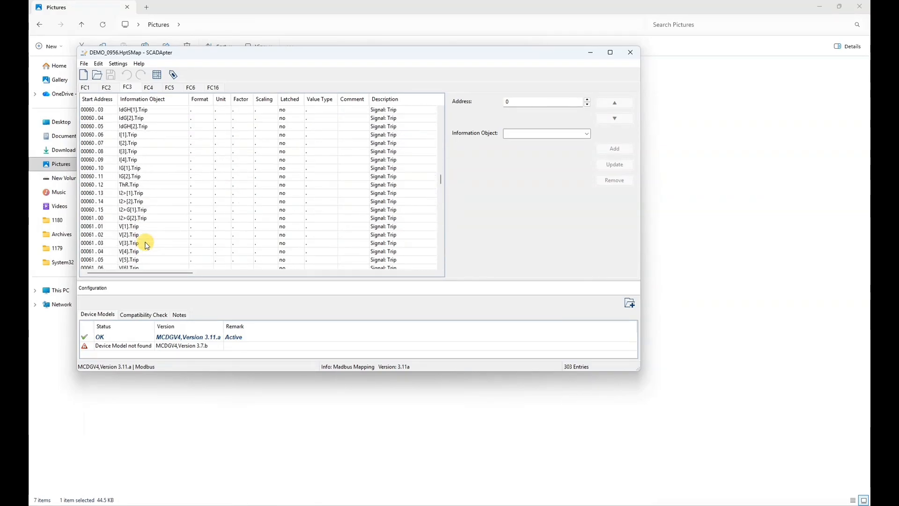
pyautogui.scroll(-20, 147, 244)
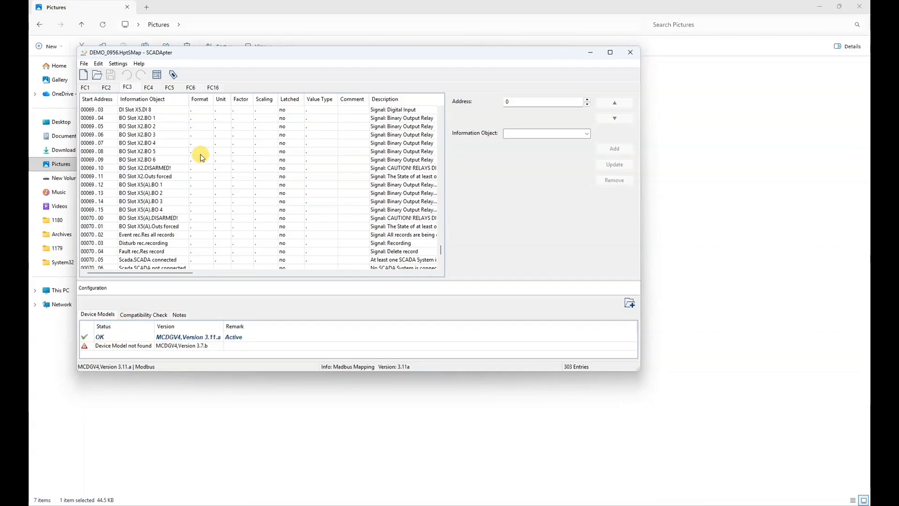
pyautogui.scroll(-5, 201, 155)
pyautogui.scroll(20, 201, 155)
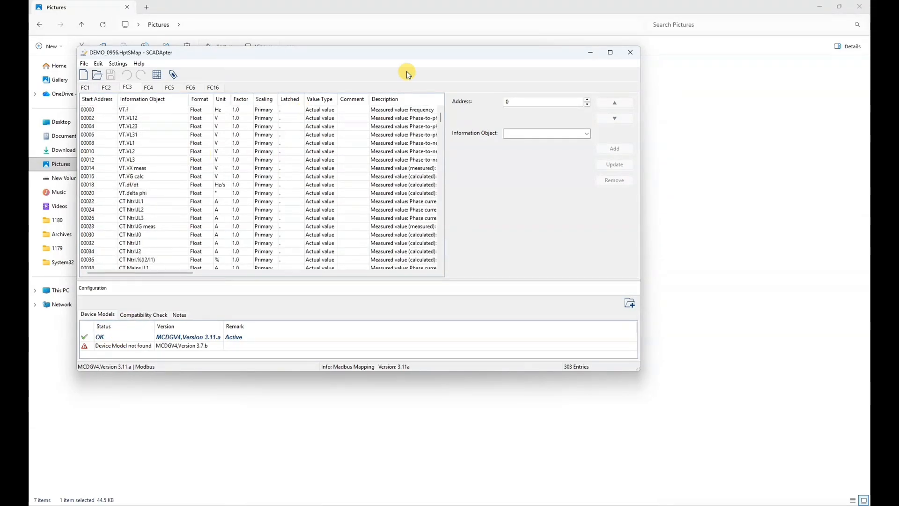
pyautogui.click(630, 53)
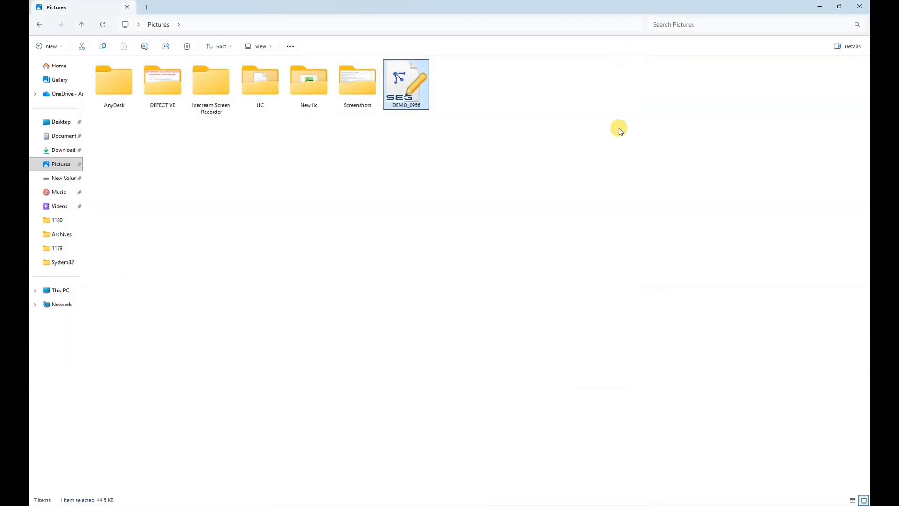
# - Close Explorer, maximize Modbus Poll and switch the display format to Float Inverse
pyautogui.click(860, 5)
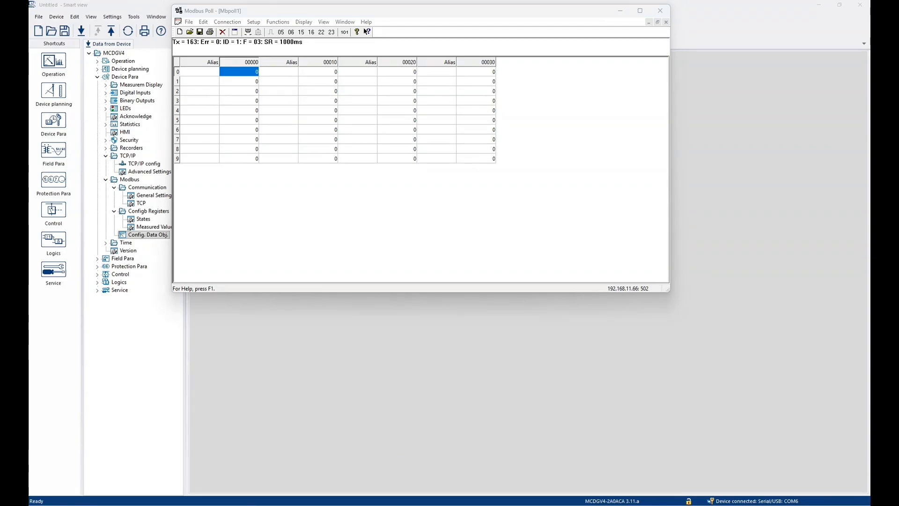
pyautogui.click(640, 11)
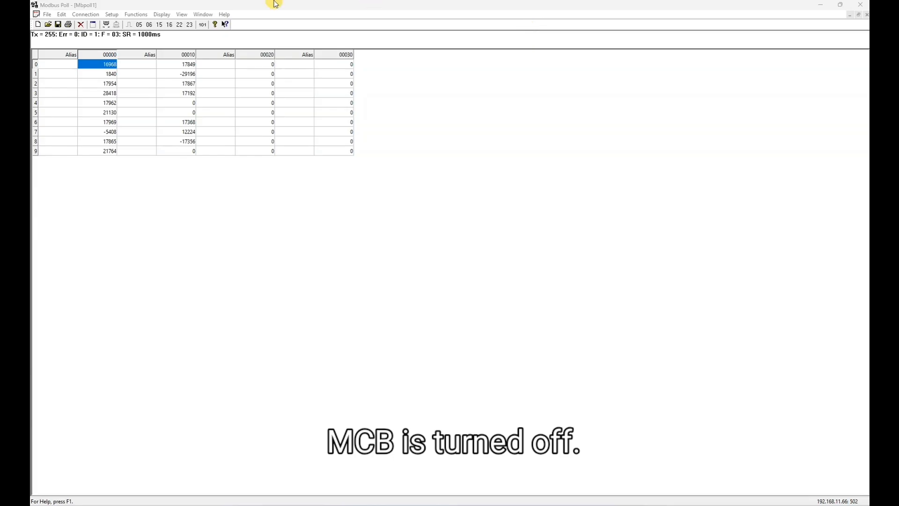
pyautogui.click(167, 17)
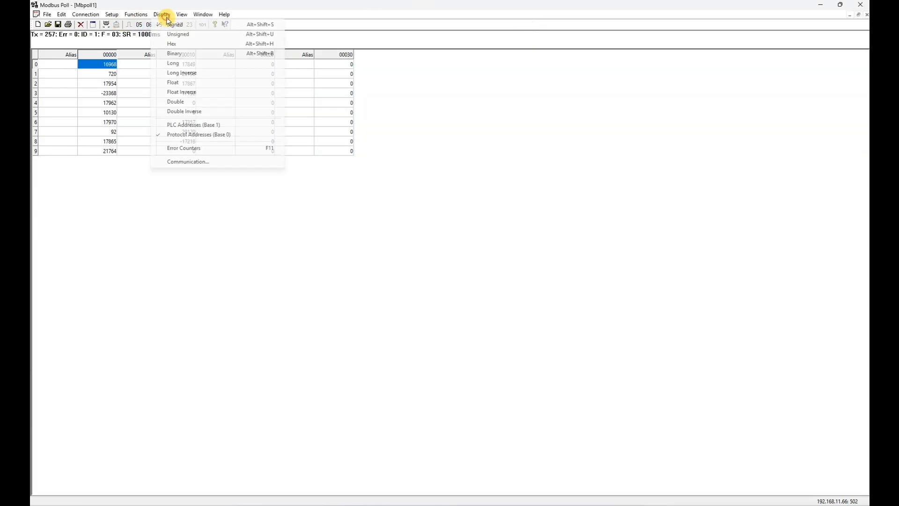
pyautogui.click(203, 96)
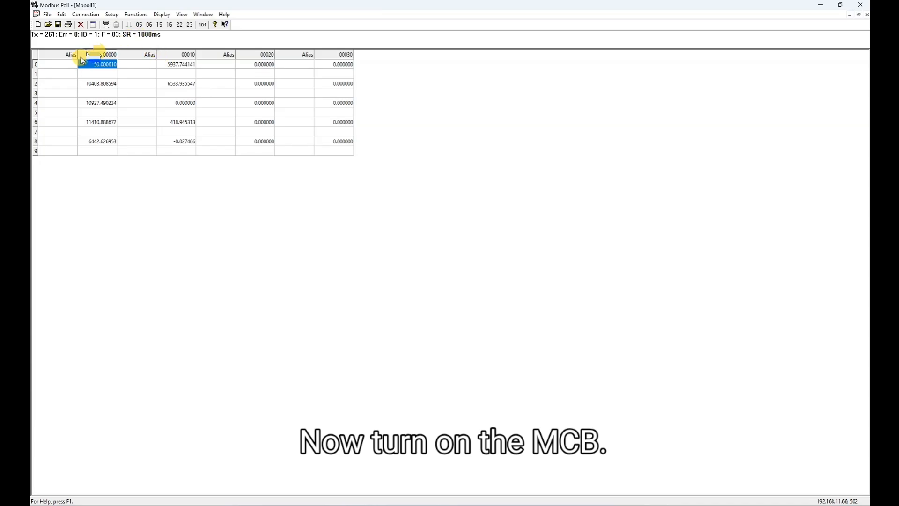
pyautogui.click(56, 63)
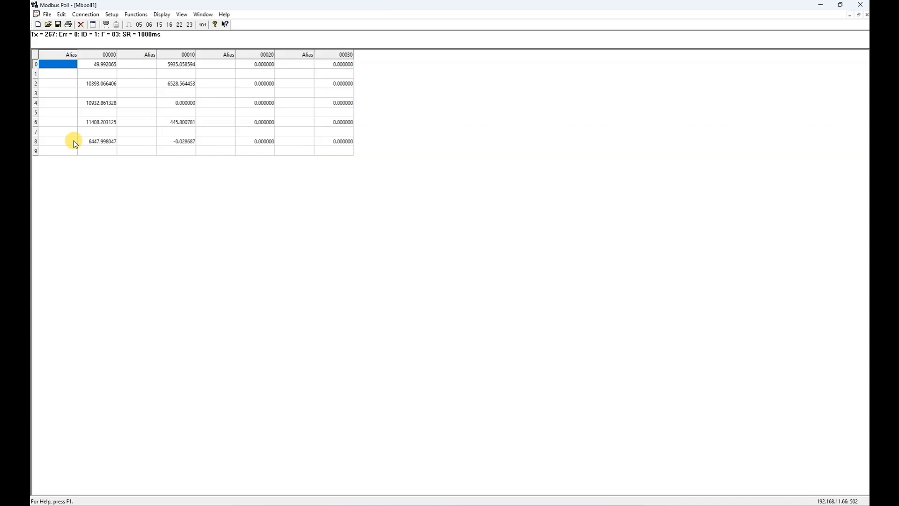
# - Label row 2's alias cell as HT 11KV VOLTAGE
pyautogui.click(68, 84)
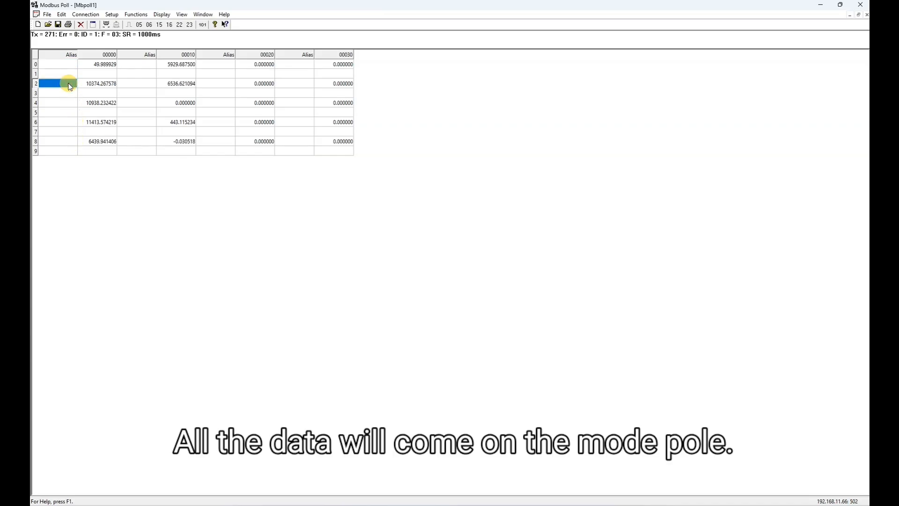
pyautogui.write('HT')
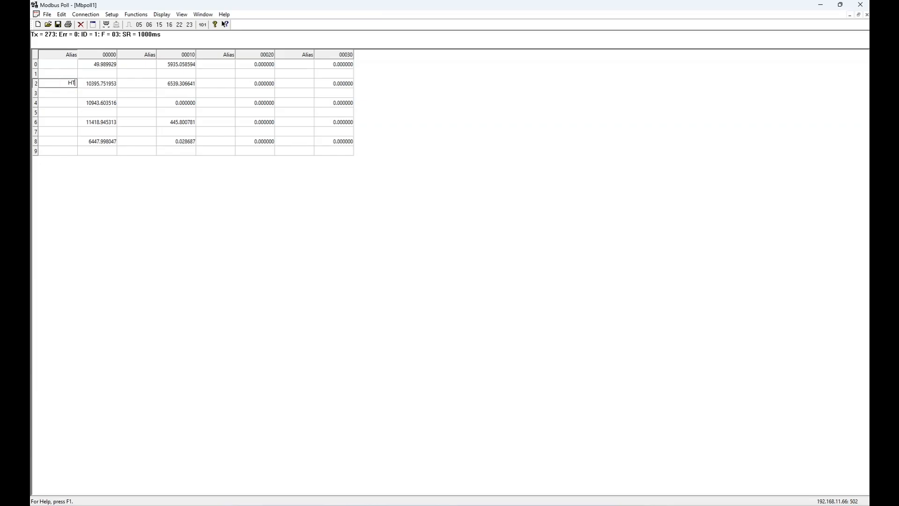
pyautogui.write(' 11KV')
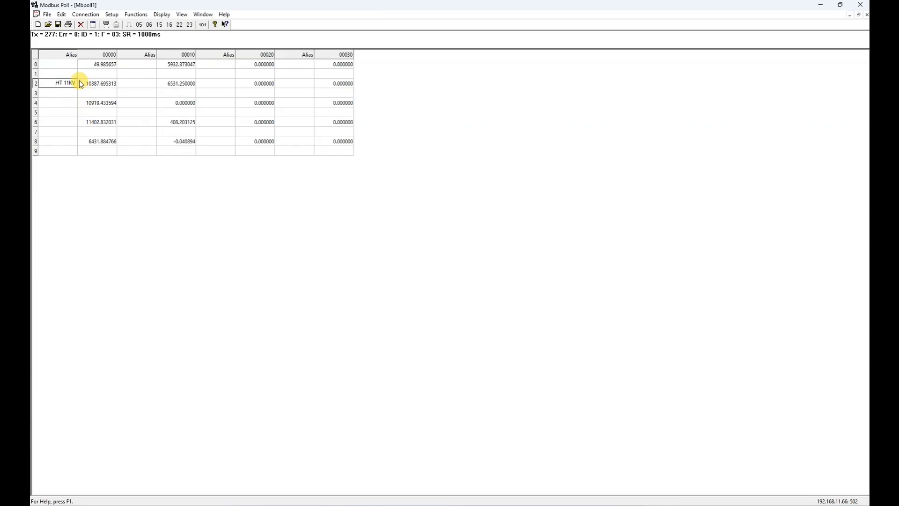
pyautogui.write(' VOLTAGE')
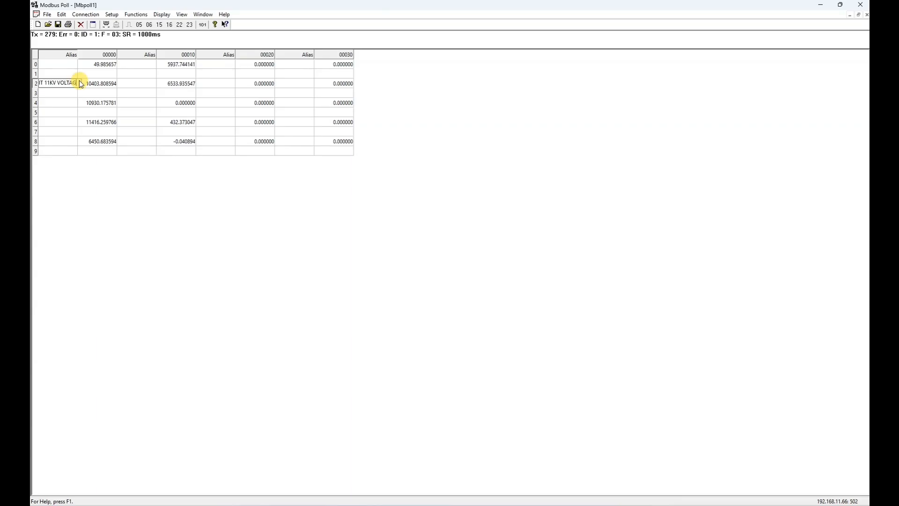
pyautogui.click(67, 65)
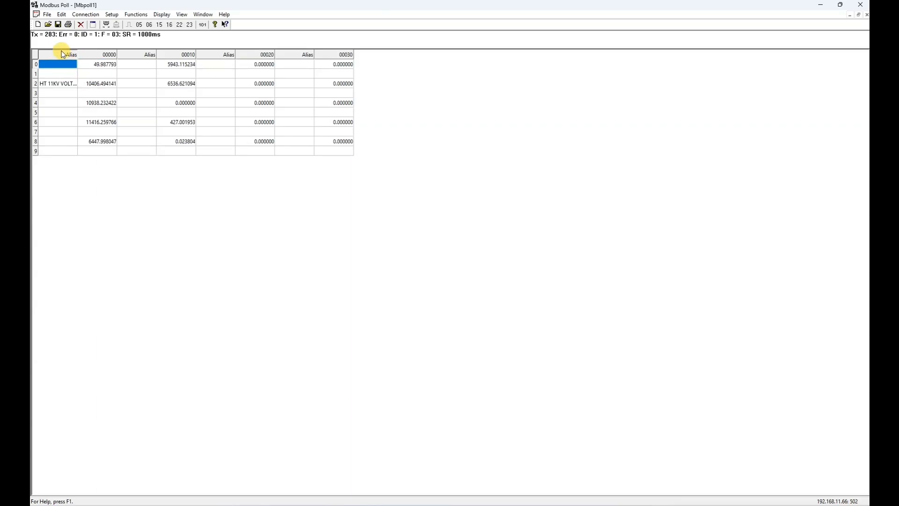
# - Widen the Alias column so labels fit, then label row 0 as FREQUENCY
pyautogui.click(75, 93)
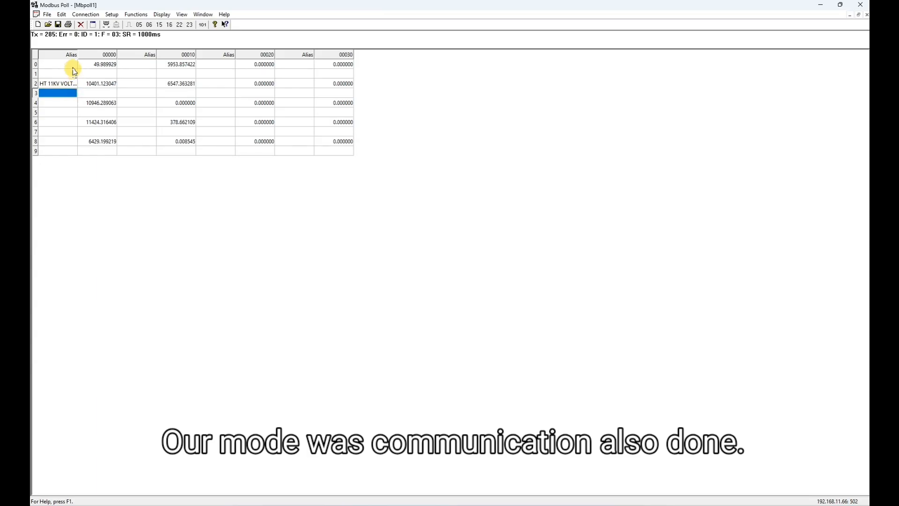
pyautogui.click(104, 57)
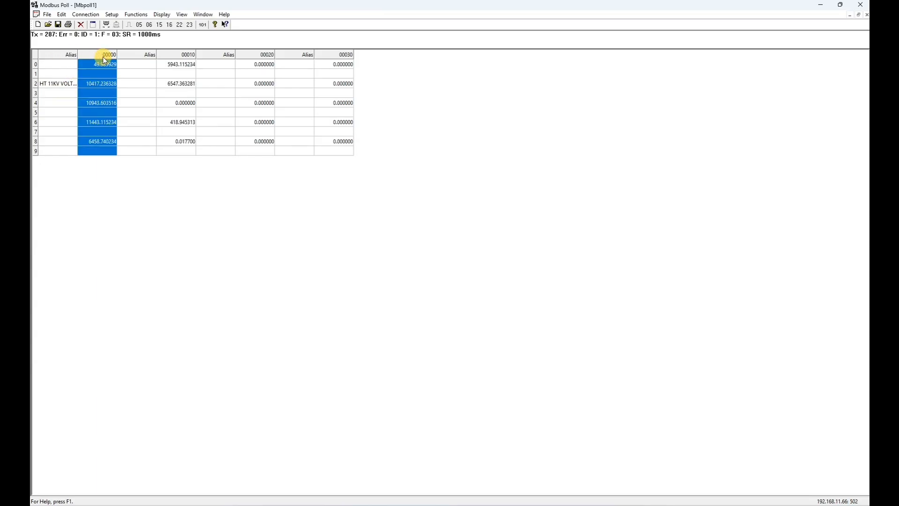
pyautogui.click(71, 60)
pyautogui.moveTo(77, 57); pyautogui.dragTo(143, 57)
pyautogui.doubleClick(89, 68)
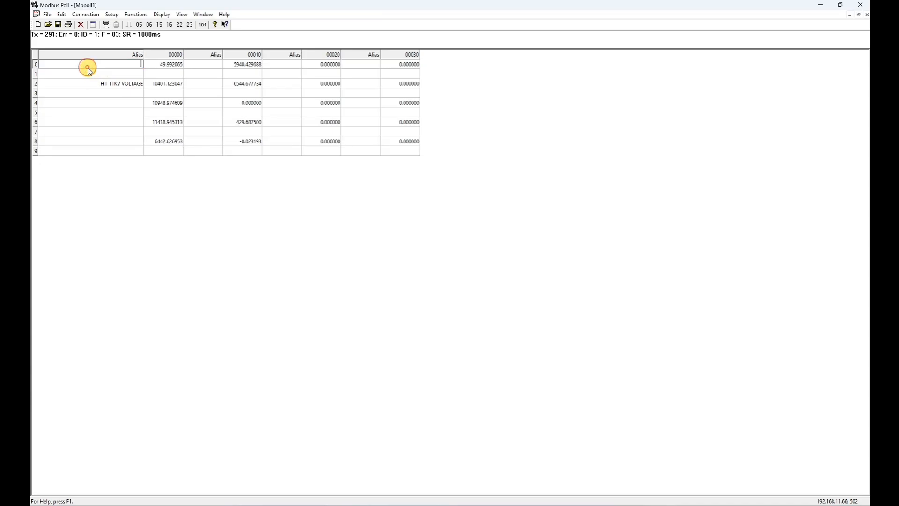
pyautogui.write('FRE')
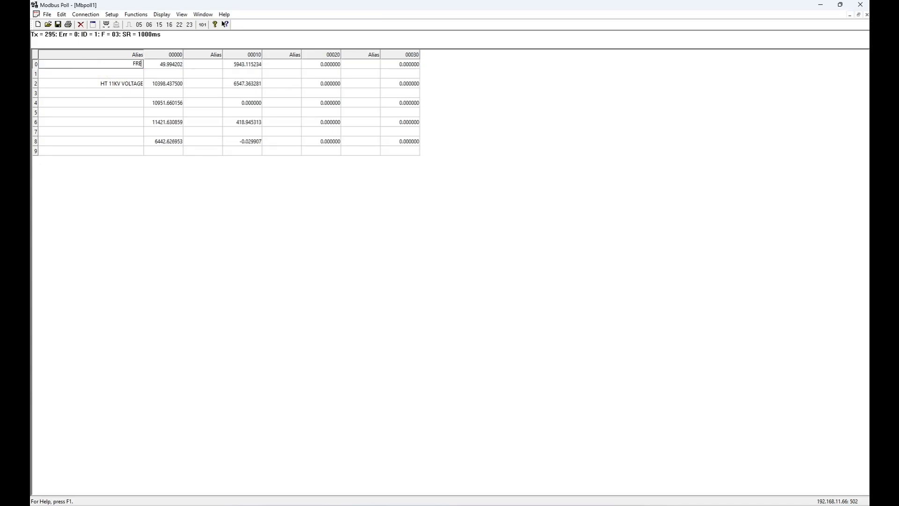
pyautogui.write('QUENCY')
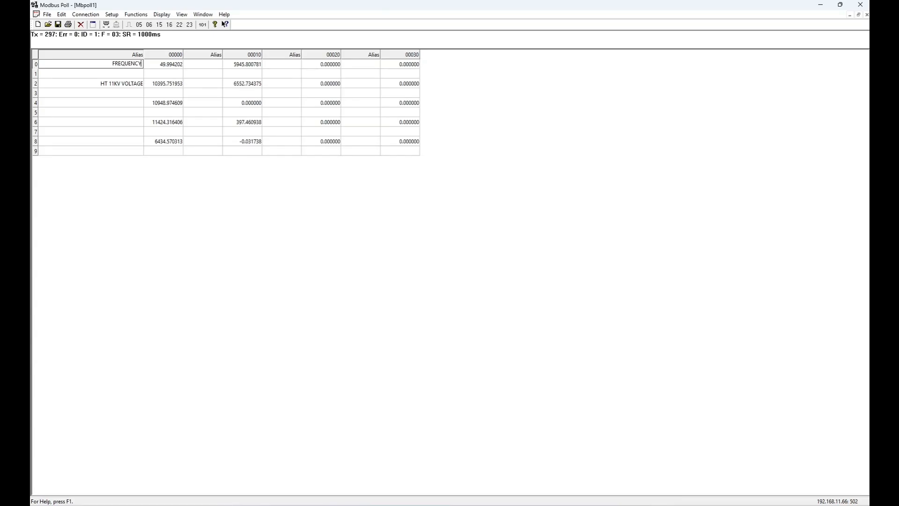
pyautogui.press('Return')
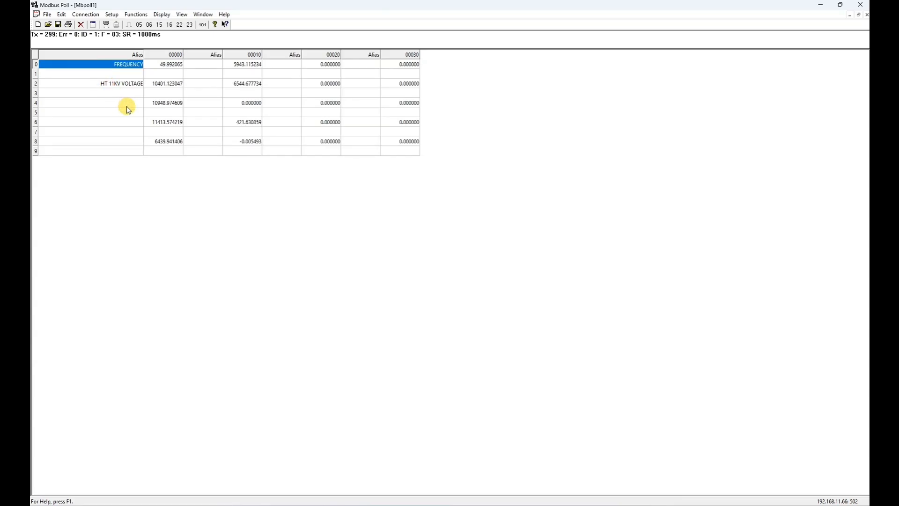
# - Label row 8 as HT L-N, then correct it to HT L1-N
pyautogui.click(126, 121)
pyautogui.click(118, 142)
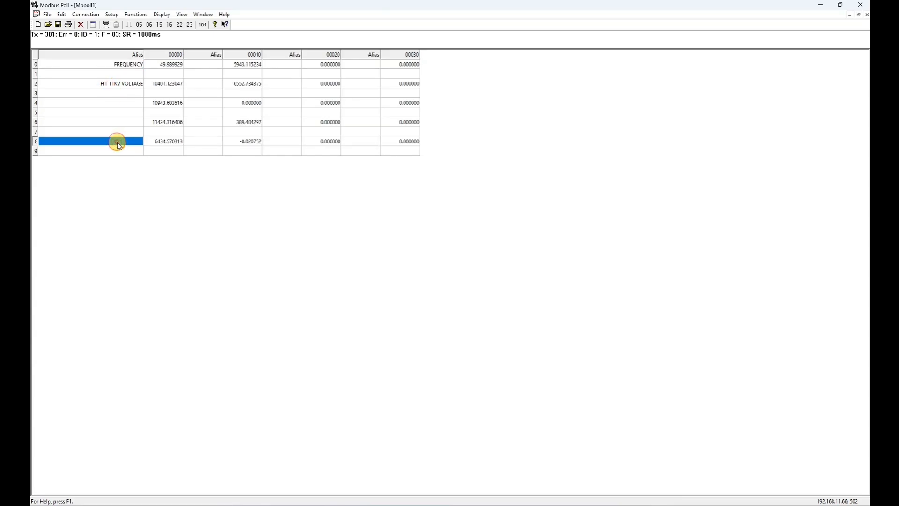
pyautogui.write('HT')
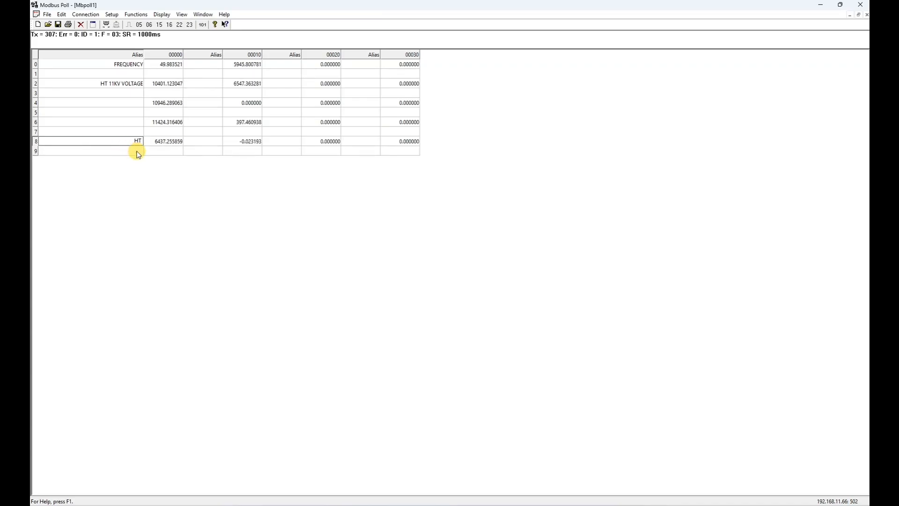
pyautogui.write('L-N')
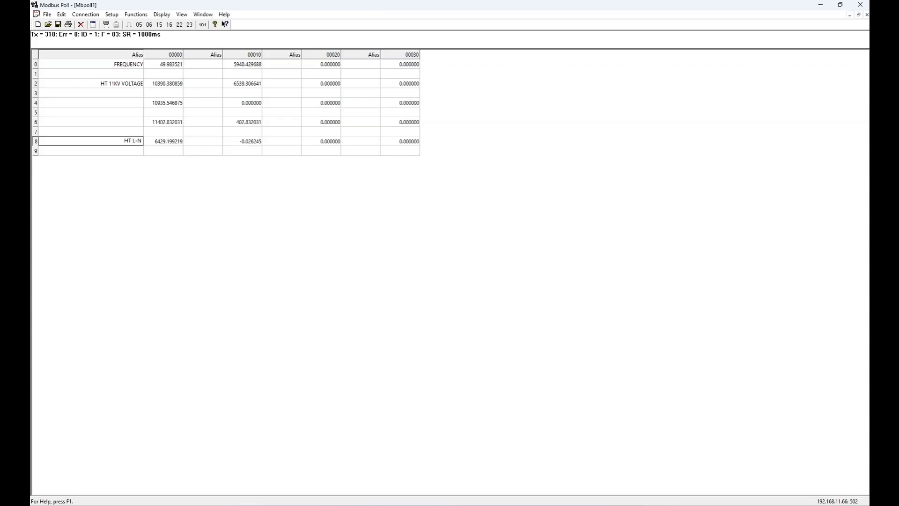
pyautogui.press('Return')
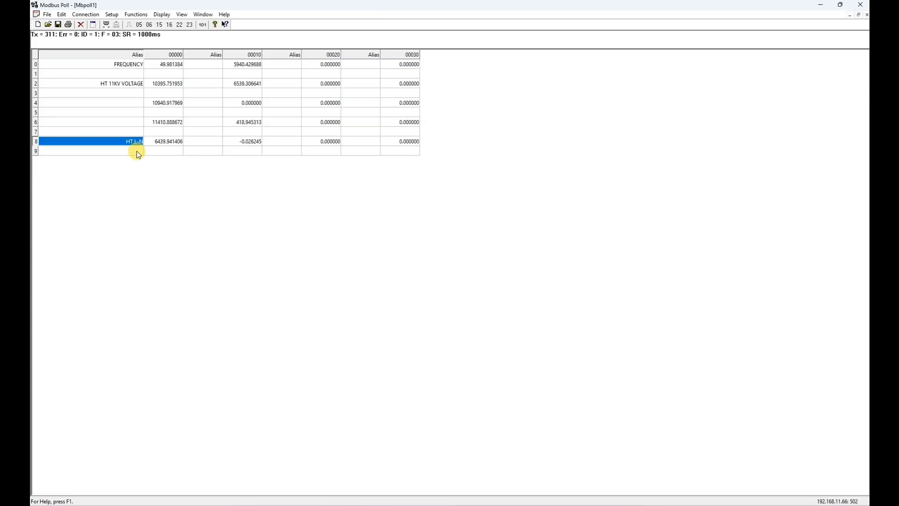
pyautogui.click(165, 141)
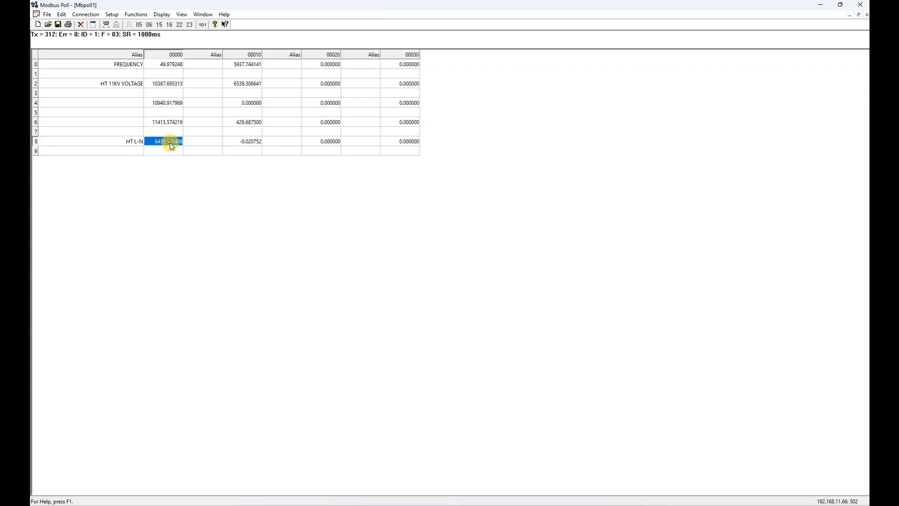
pyautogui.doubleClick(136, 143)
pyautogui.click(135, 143)
pyautogui.write('1')
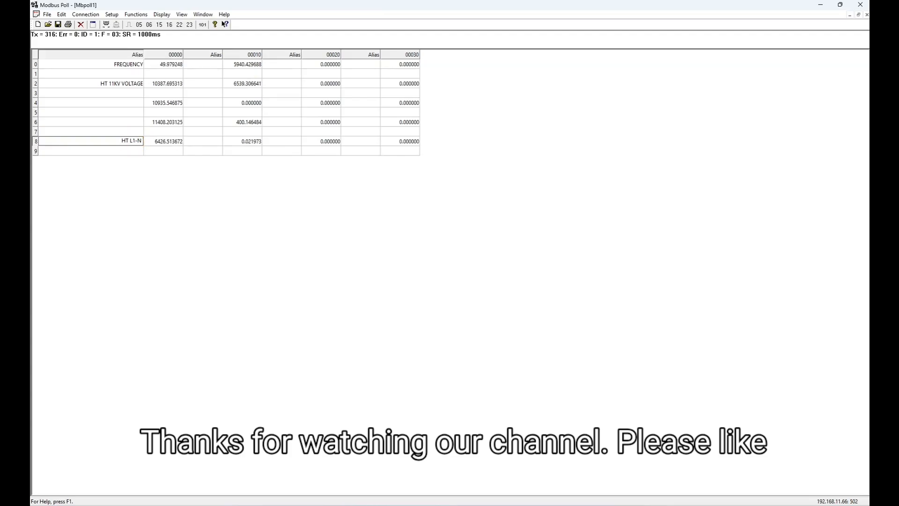
pyautogui.click(136, 144)
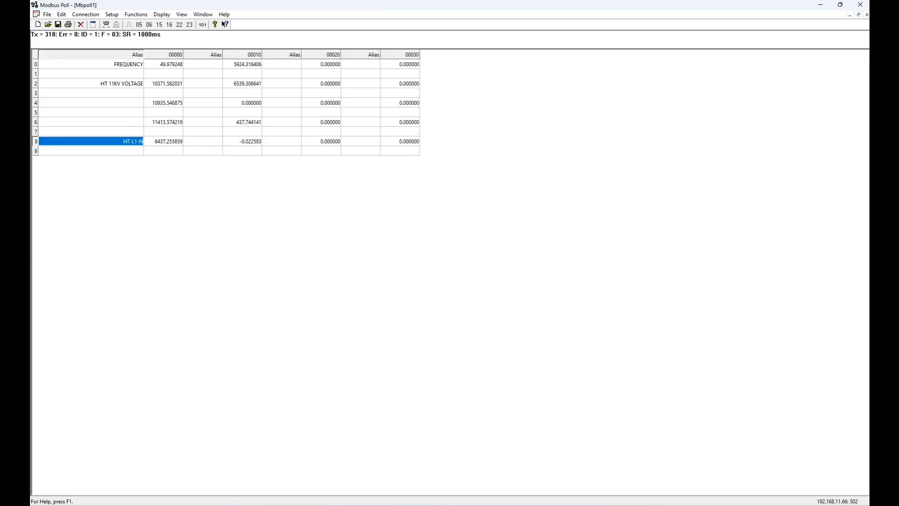